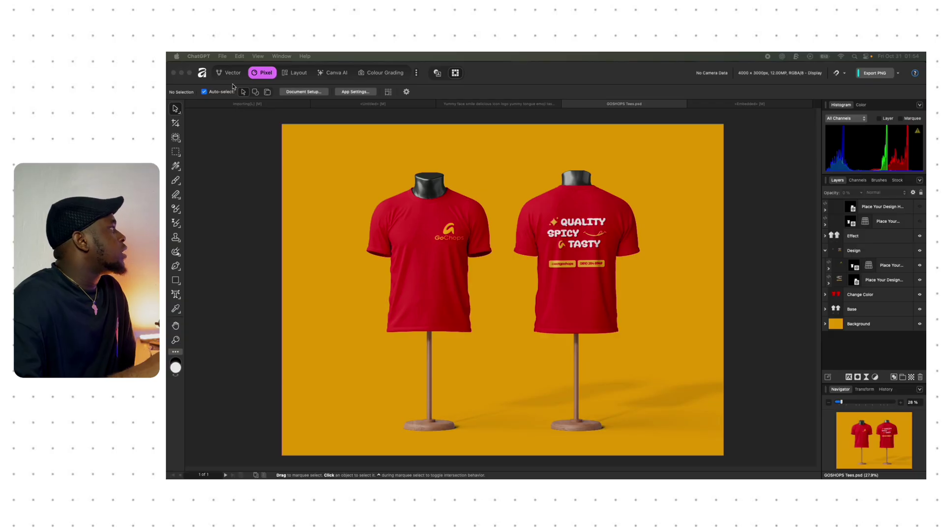
# Look through the Vector, Layout and Canva AI workspaces and the available pixel filters
pyautogui.click(231, 74)
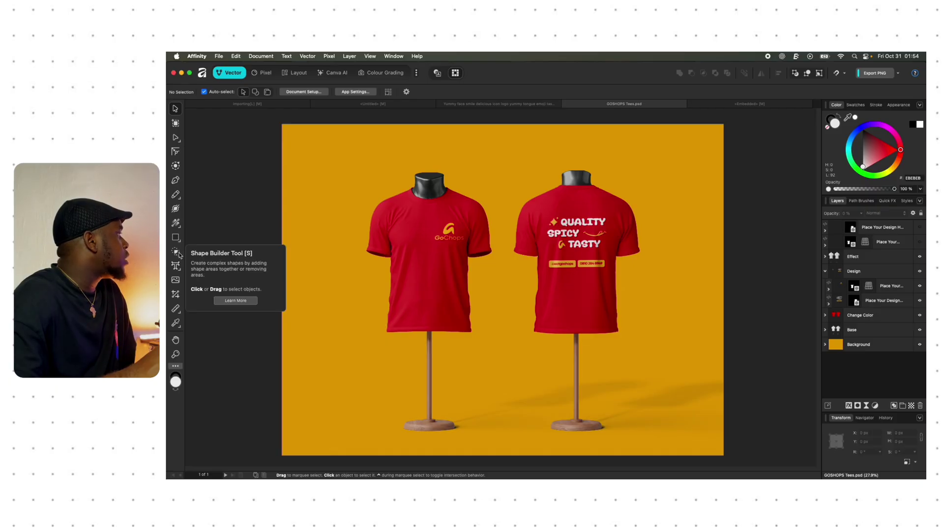
pyautogui.click(176, 252)
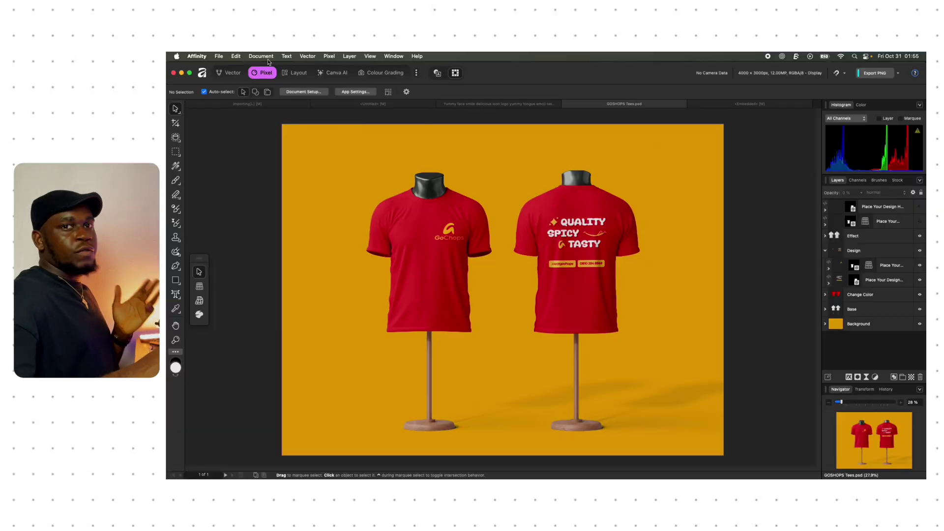
pyautogui.click(290, 74)
pyautogui.click(327, 75)
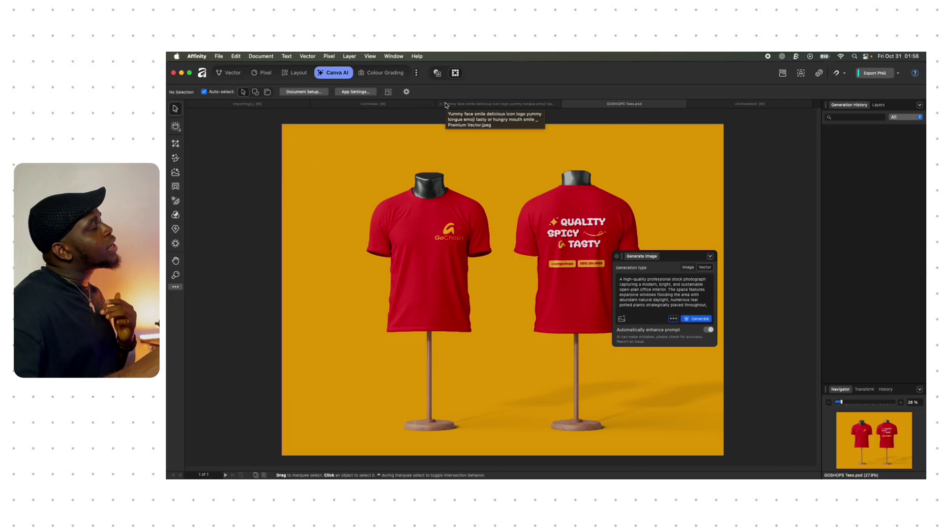
pyautogui.click(334, 57)
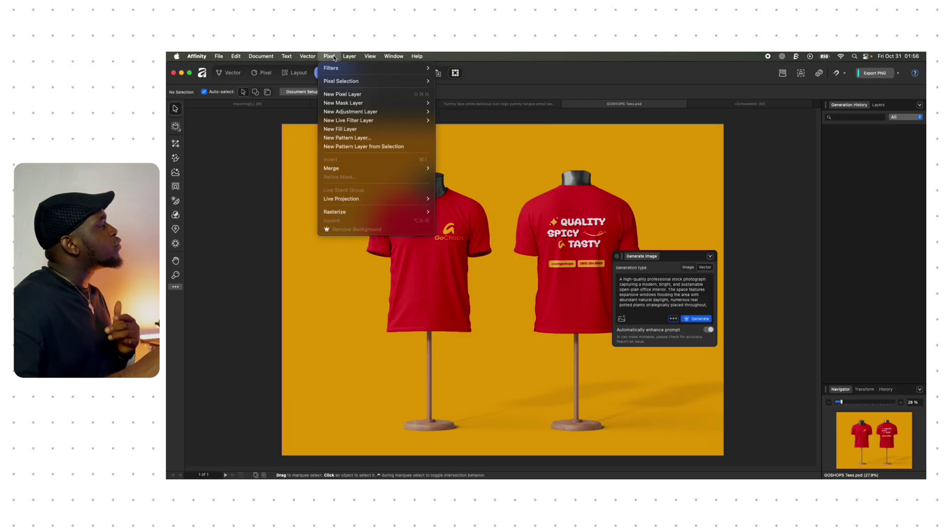
pyautogui.moveTo(371, 71)
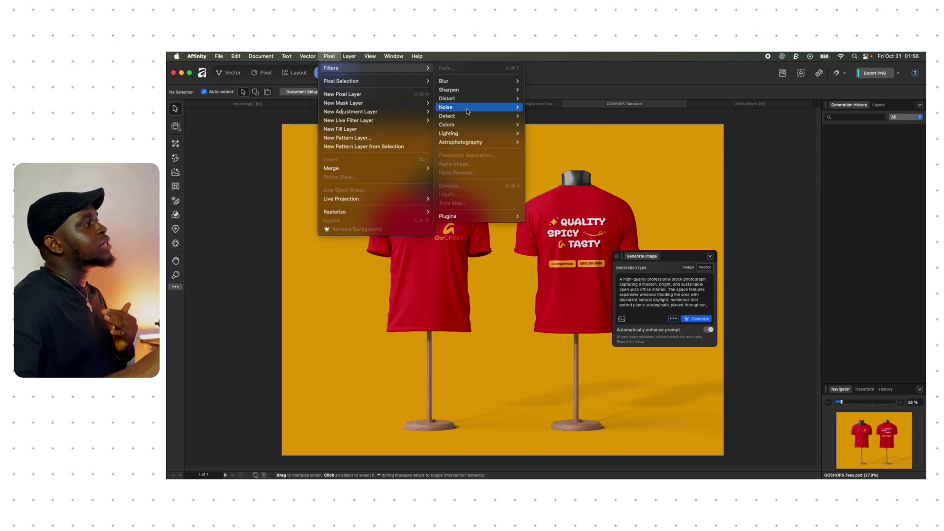
pyautogui.click(489, 60)
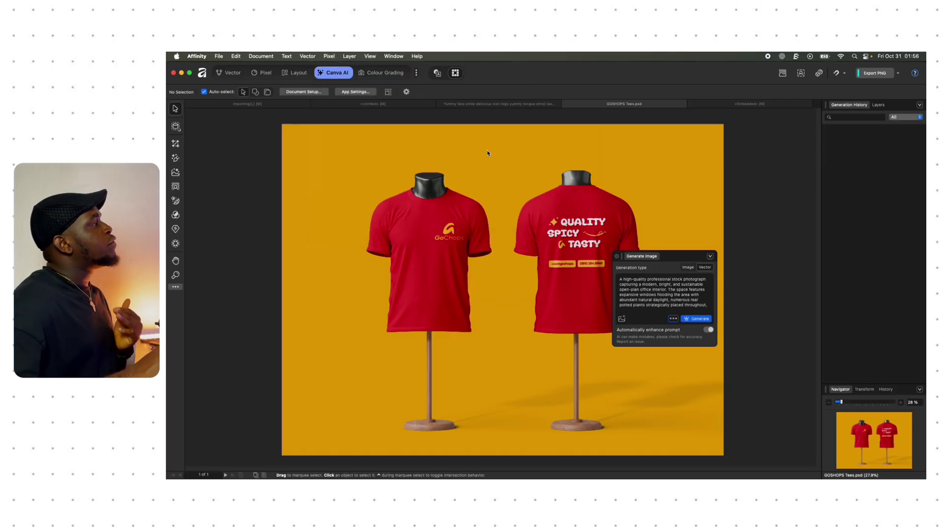
# In the Colour Grading workspace, place the Capital-One-Café photo over the T-shirt mockup, enlarge it to about 173% and centre it
pyautogui.click(385, 73)
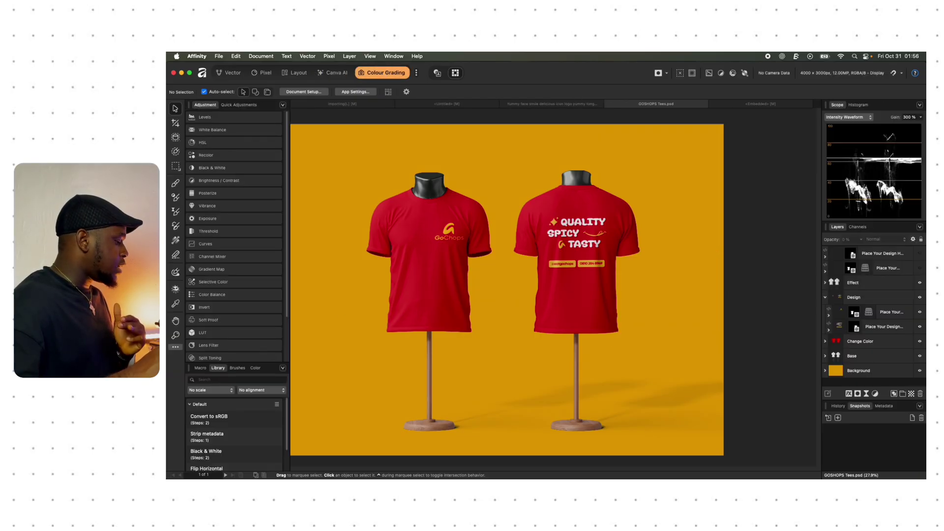
pyautogui.press('super+Tab')
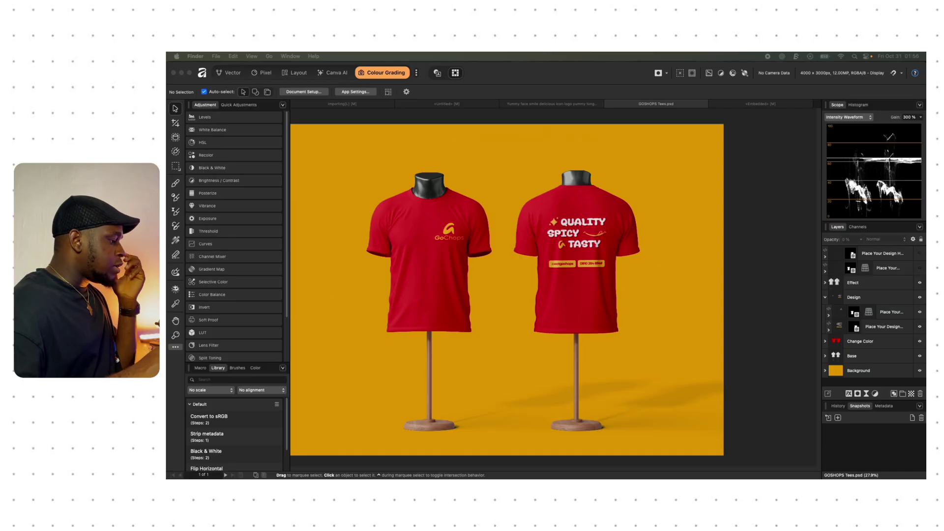
pyautogui.moveTo(776, 148); pyautogui.dragTo(787, 138)
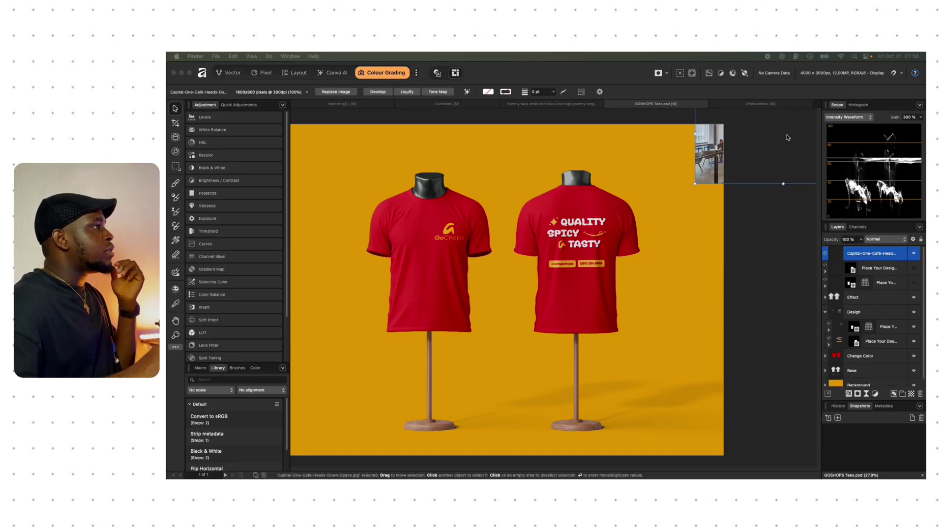
pyautogui.moveTo(708, 167); pyautogui.dragTo(425, 311)
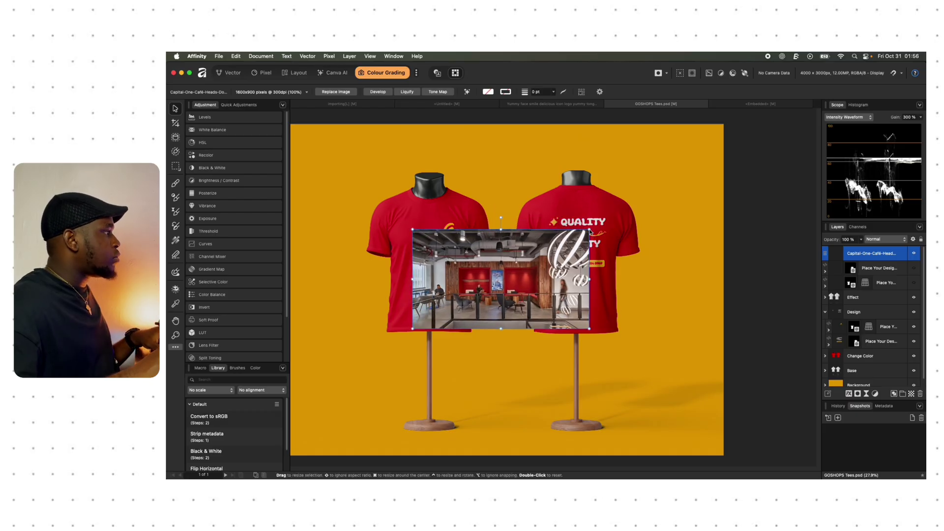
pyautogui.moveTo(590, 230); pyautogui.dragTo(723, 157)
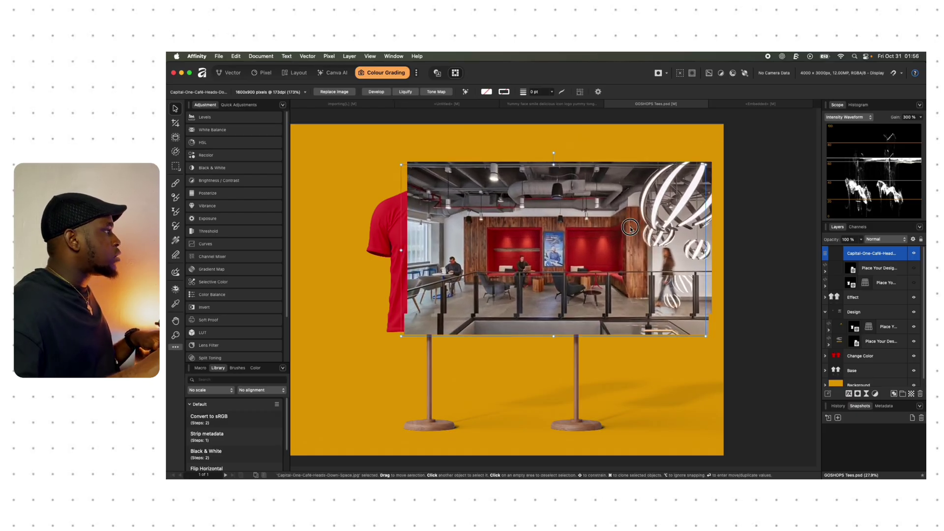
pyautogui.moveTo(642, 214); pyautogui.dragTo(590, 240)
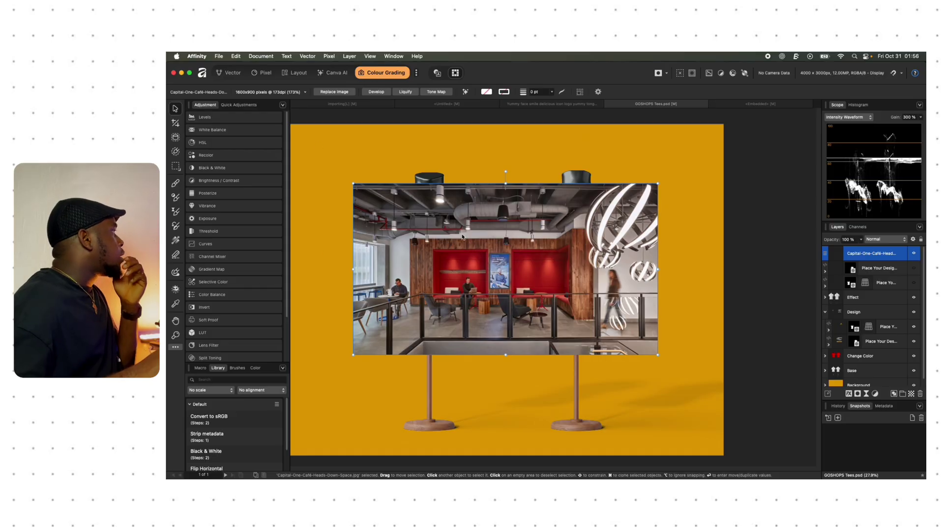
# Apply quick adjustments to the café photo: exposure 0.647, brightness 10% and shadows -60%
pyautogui.click(242, 105)
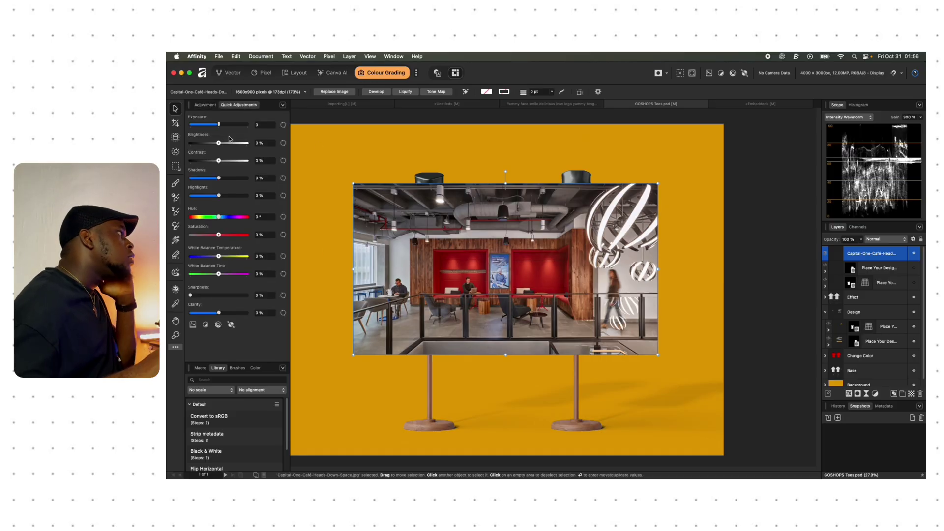
pyautogui.moveTo(219, 124)
pyautogui.mouseDown()
pyautogui.moveTo(233, 125)
pyautogui.moveTo(221, 143)
pyautogui.mouseUp()
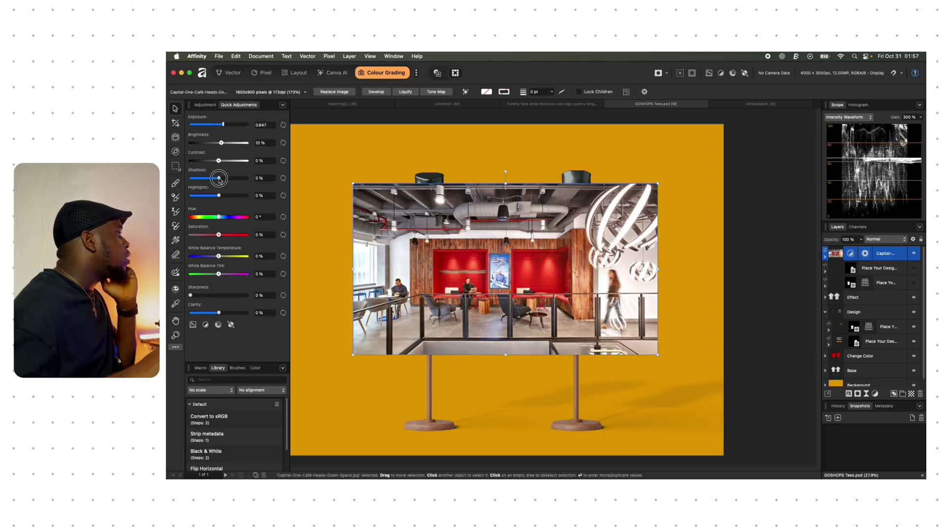
pyautogui.moveTo(219, 179)
pyautogui.mouseDown()
pyautogui.moveTo(231, 179)
pyautogui.moveTo(201, 184)
pyautogui.mouseUp()
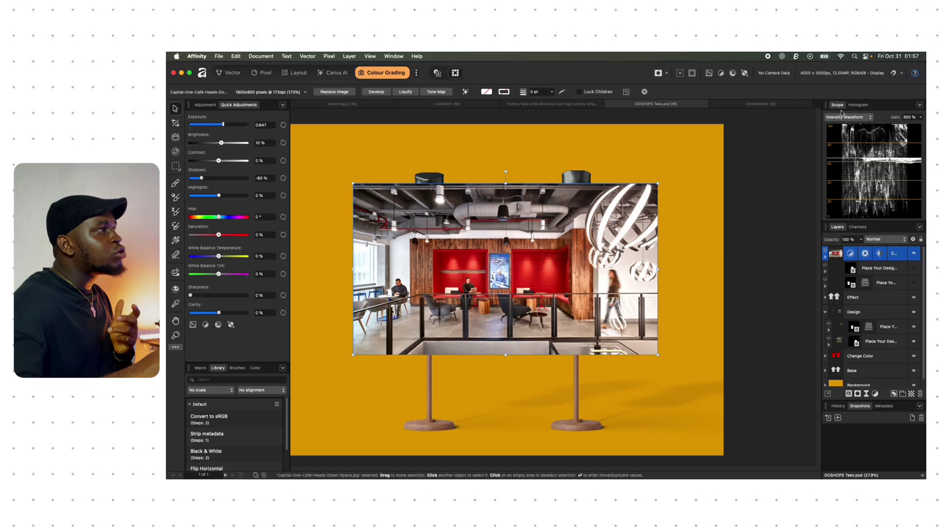
# Show the histogram and set the photo's white balance temperature to -13%, clarity to 65%, sharpness to 41% and highlights to 15%
pyautogui.click(857, 105)
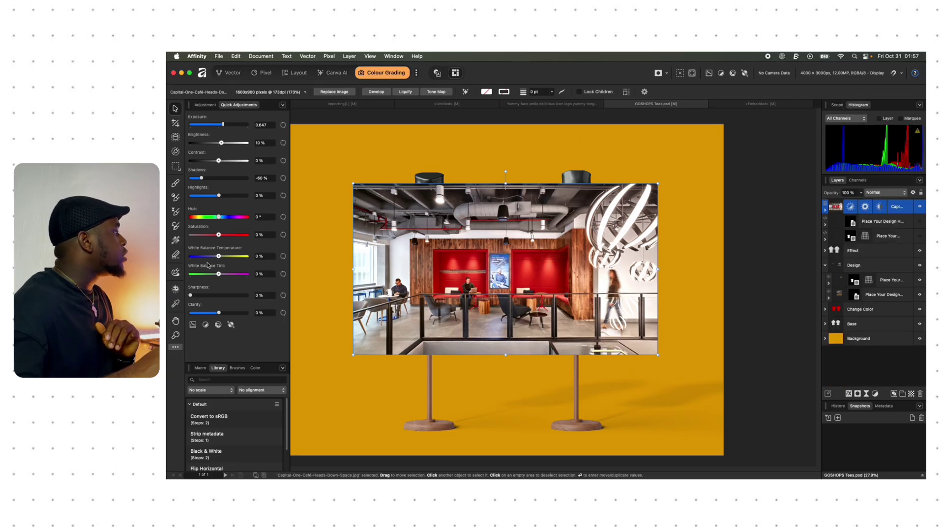
pyautogui.moveTo(218, 257)
pyautogui.mouseDown()
pyautogui.moveTo(233, 257)
pyautogui.moveTo(226, 257)
pyautogui.mouseUp()
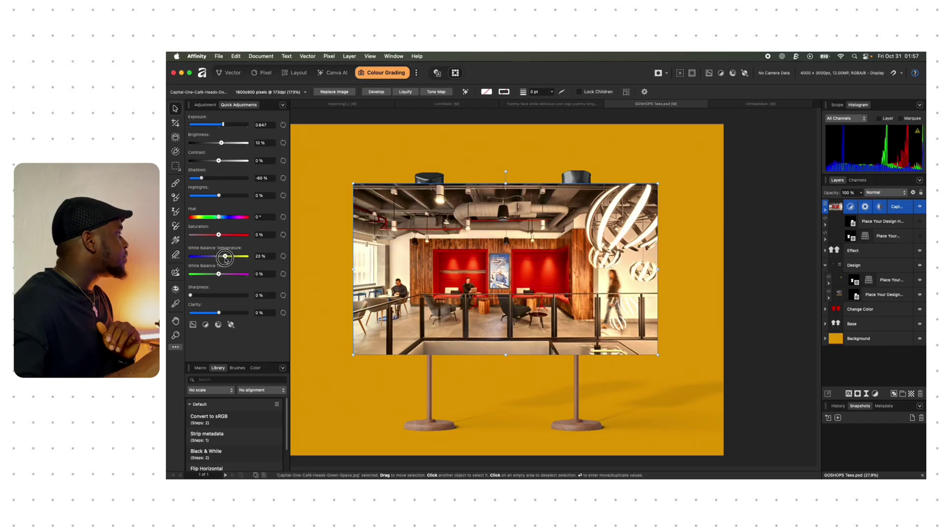
pyautogui.moveTo(220, 313); pyautogui.dragTo(238, 314)
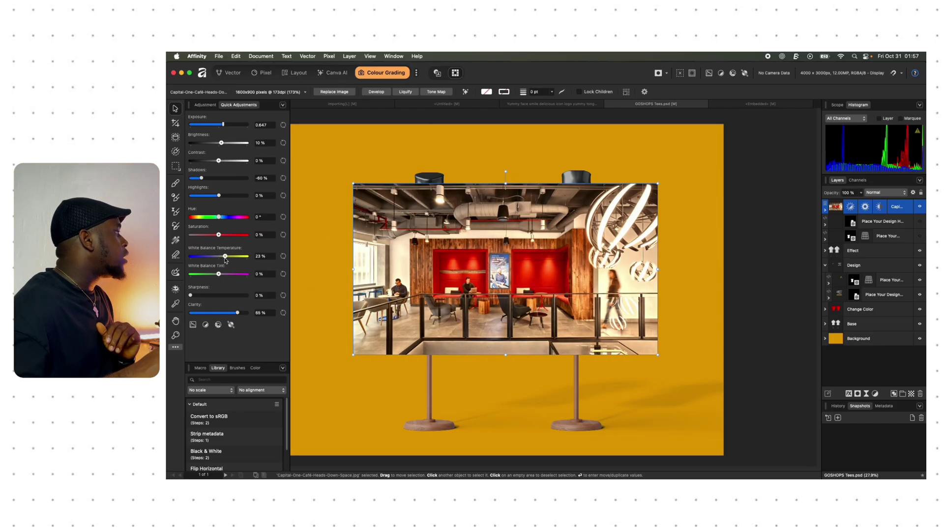
pyautogui.moveTo(225, 261); pyautogui.dragTo(215, 261)
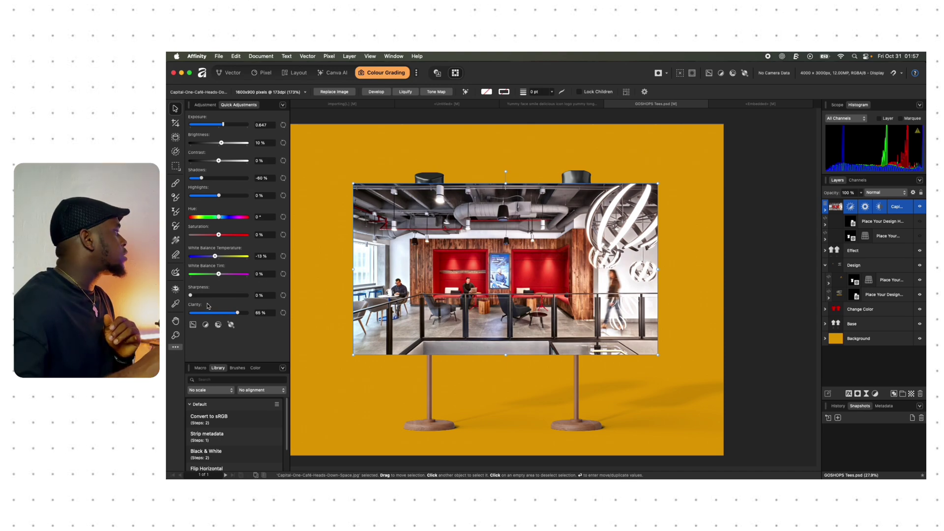
pyautogui.moveTo(194, 298); pyautogui.dragTo(213, 297)
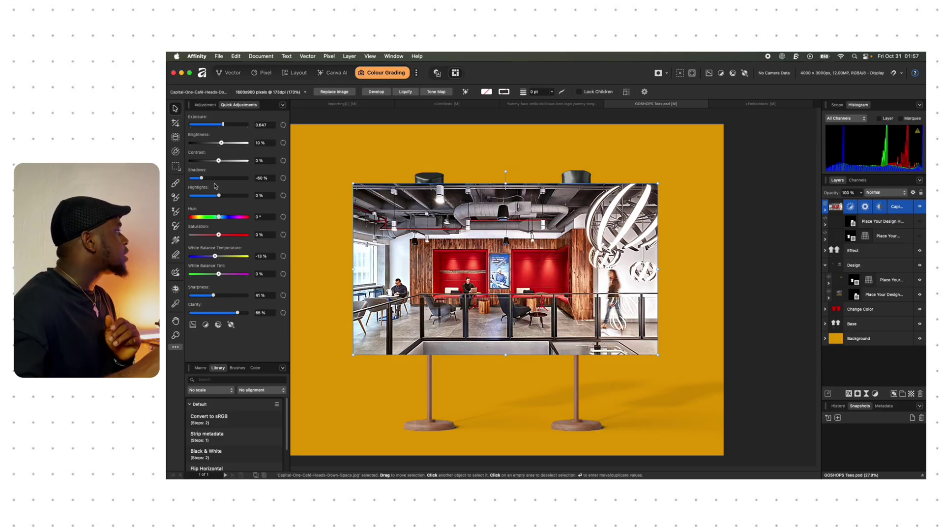
pyautogui.moveTo(219, 195); pyautogui.dragTo(223, 195)
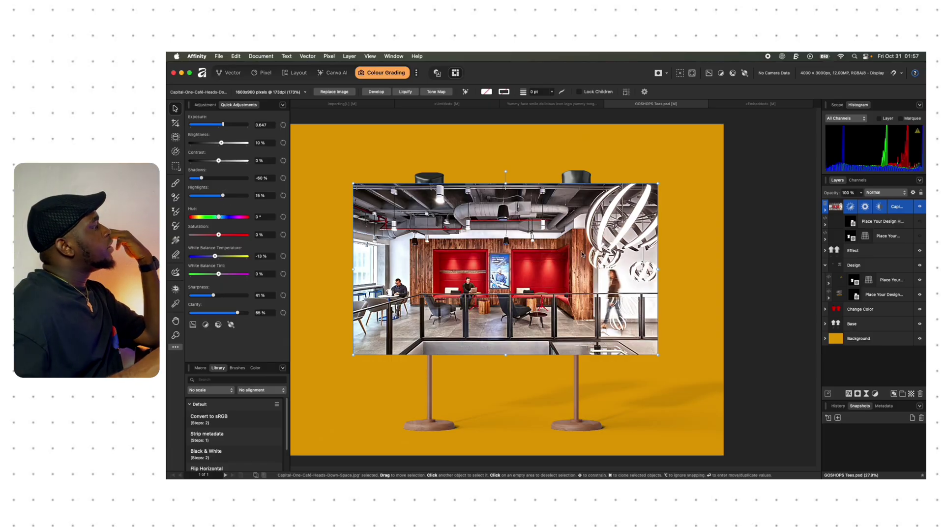
# View the yummy-face smile document, then examine the smiley artwork in the untitled two-artboard document
pyautogui.click(544, 104)
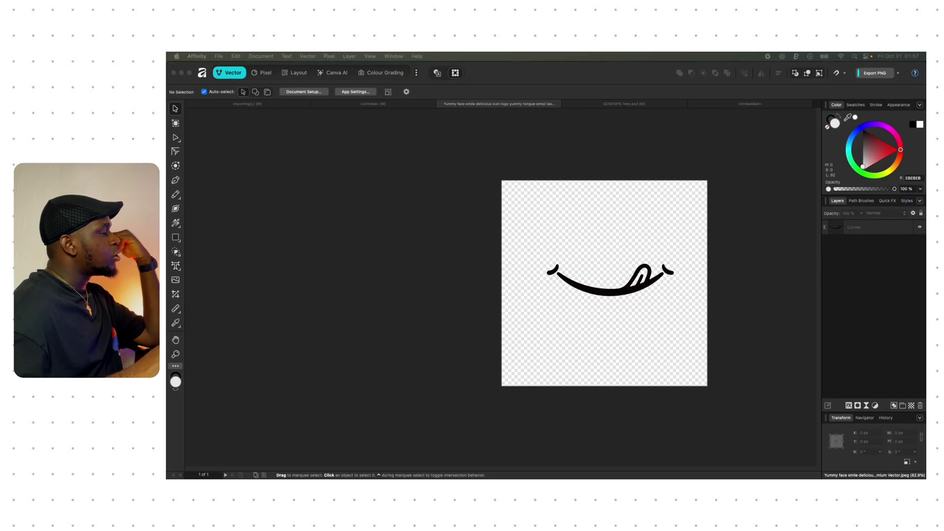
pyautogui.click(395, 106)
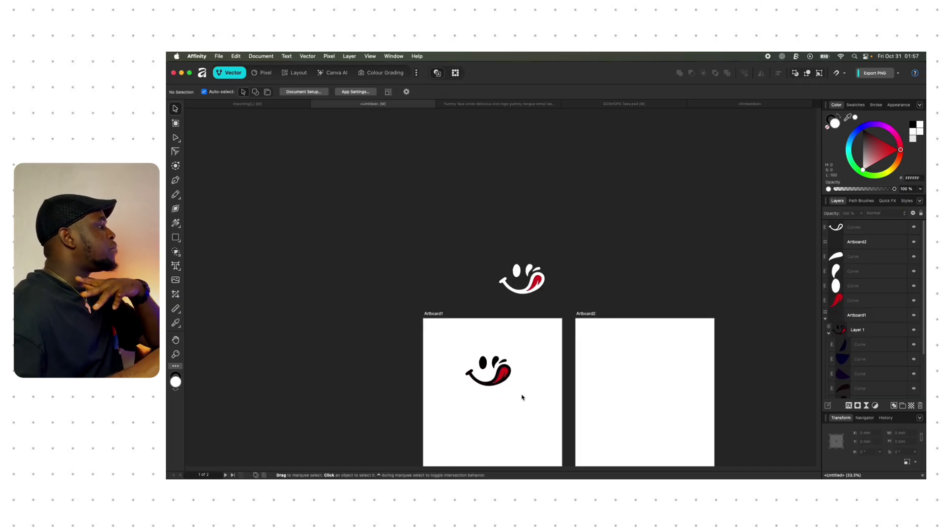
pyautogui.scroll(-2, 505, 254)
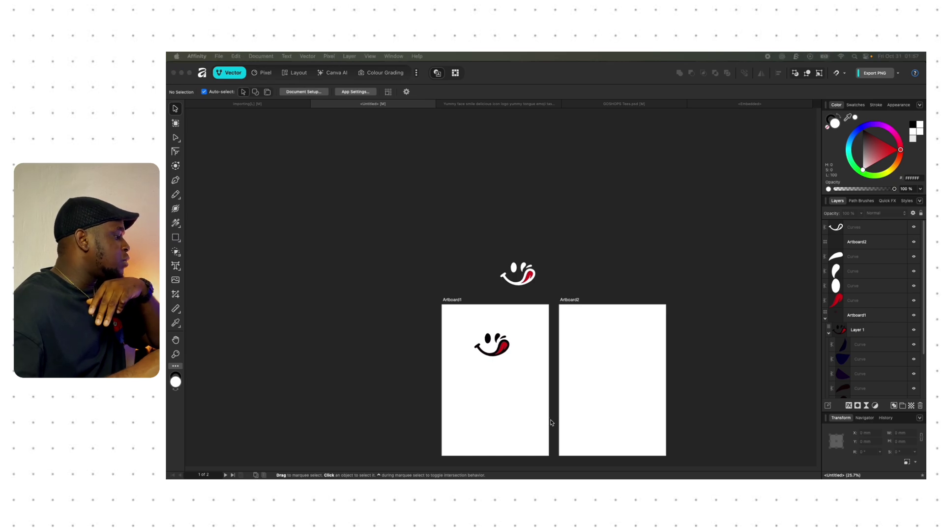
# Switch to Adobe Illustrator on the other desktop and move its window fully into view
pyautogui.hotkey('ctrl', 'Up')
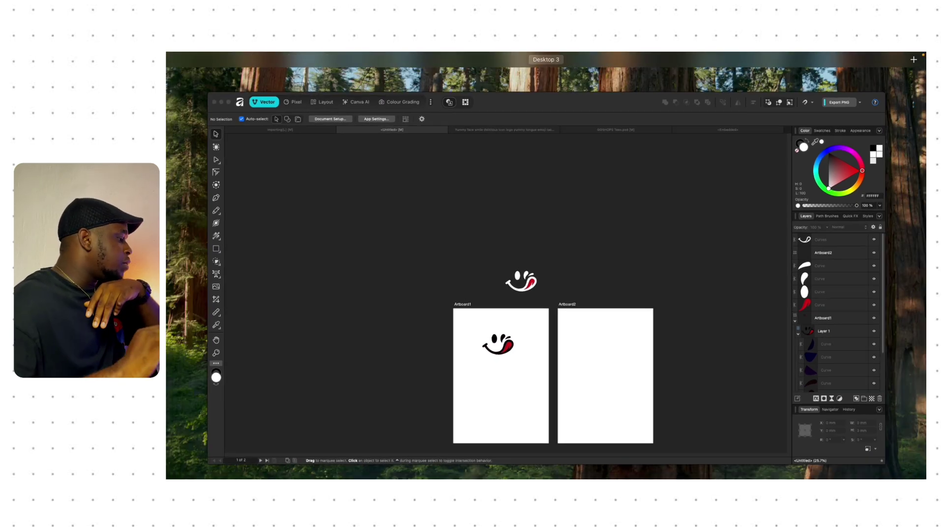
pyautogui.moveTo(473, 359); pyautogui.dragTo(920, 76)
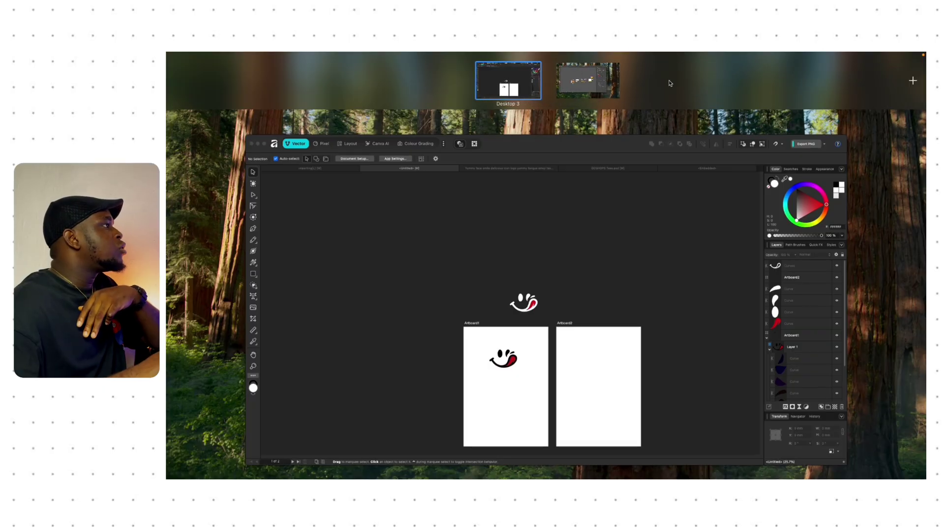
pyautogui.click(587, 82)
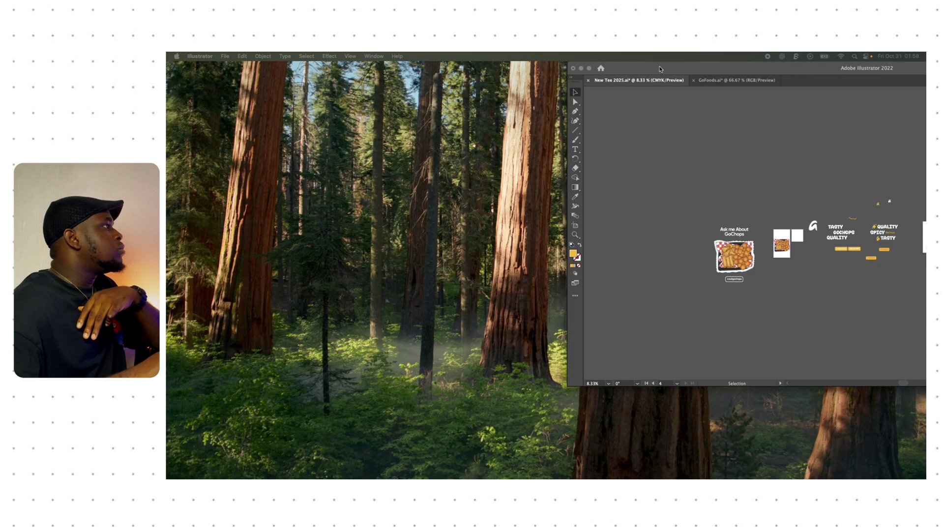
pyautogui.click(374, 134)
pyautogui.moveTo(697, 75); pyautogui.dragTo(379, 127)
# Inspect the smiley artwork in New Tee 2025.ai and move the linked smiley image up and away from the yellow smiley beneath it
pyautogui.scroll(5, 632, 259)
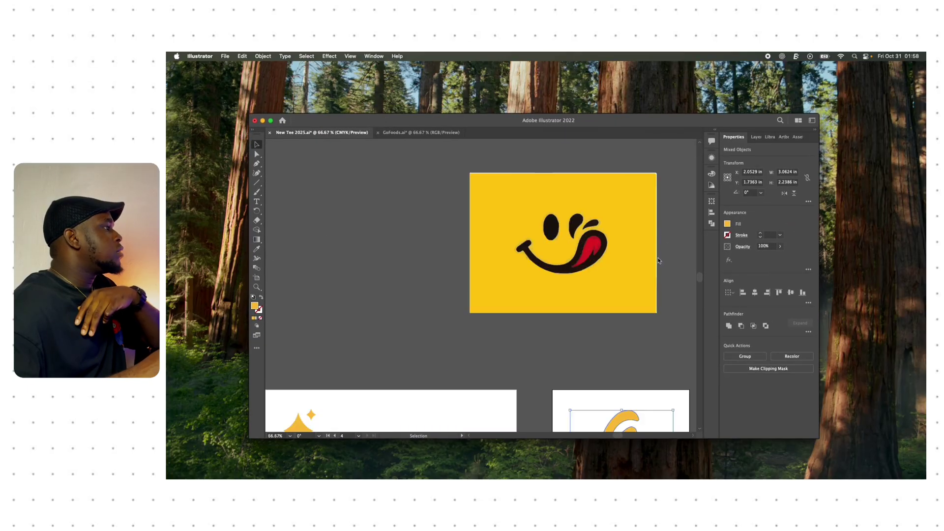
pyautogui.scroll(-3, 580, 259)
pyautogui.scroll(4, 580, 259)
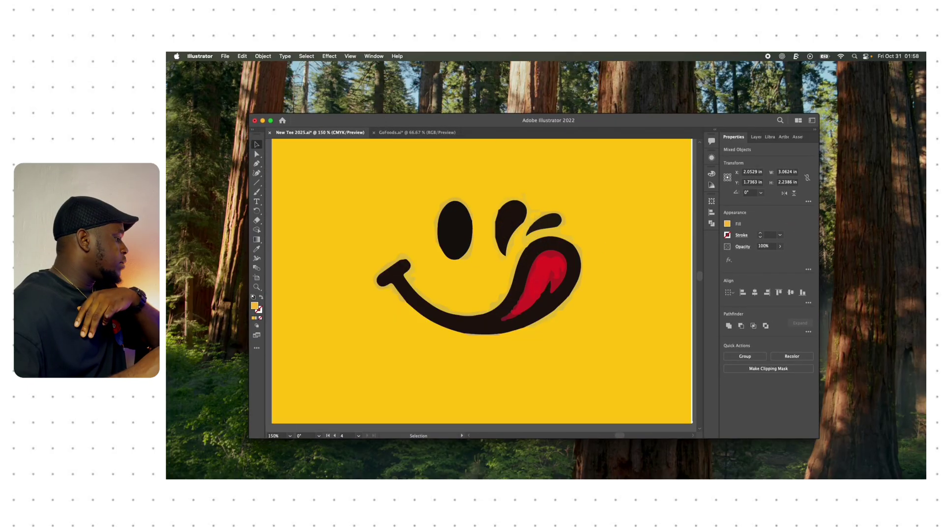
pyautogui.moveTo(495, 366); pyautogui.dragTo(494, 367)
pyautogui.scroll(-8, 504, 258)
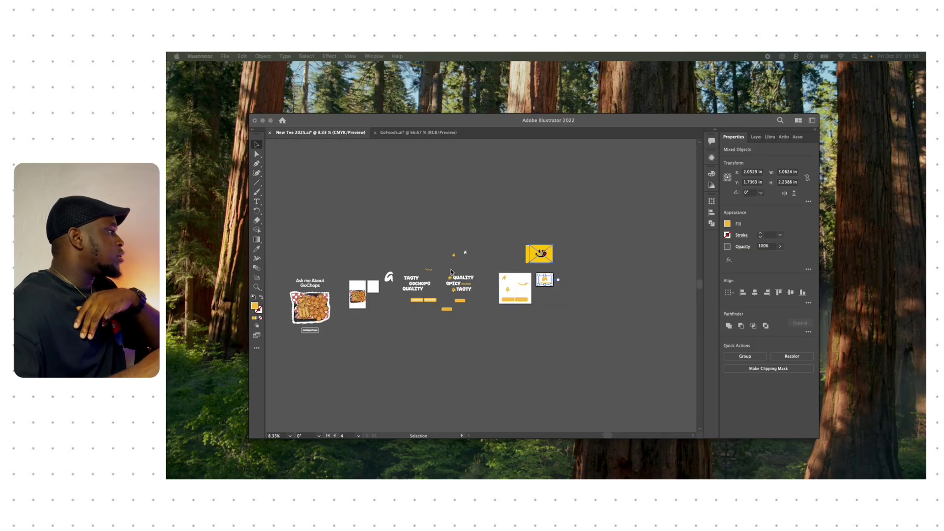
pyautogui.scroll(3, 504, 258)
pyautogui.scroll(5, 639, 266)
pyautogui.scroll(-4, 603, 285)
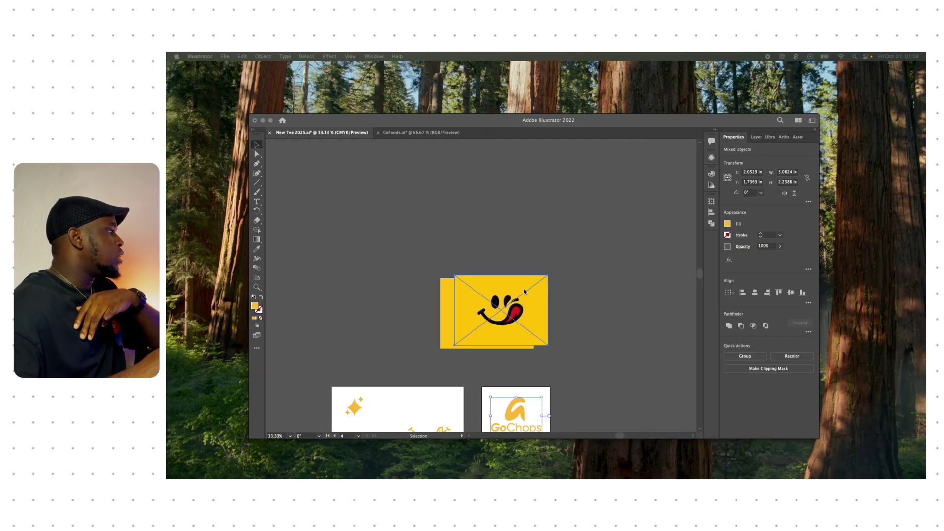
pyautogui.click(524, 294)
pyautogui.moveTo(521, 321); pyautogui.dragTo(586, 217)
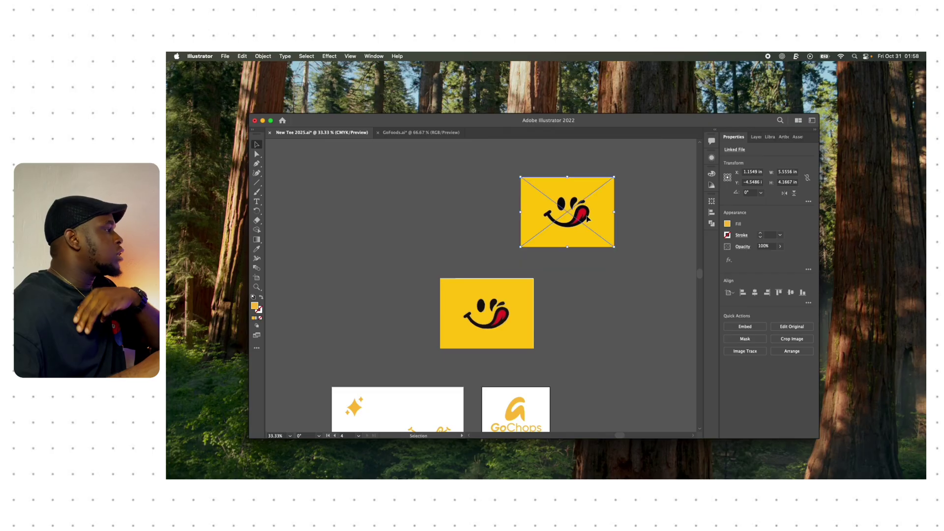
# Try image tracing the linked smiley image with the default preset, and undo the trace
pyautogui.scroll(4, 588, 217)
pyautogui.scroll(-2, 468, 314)
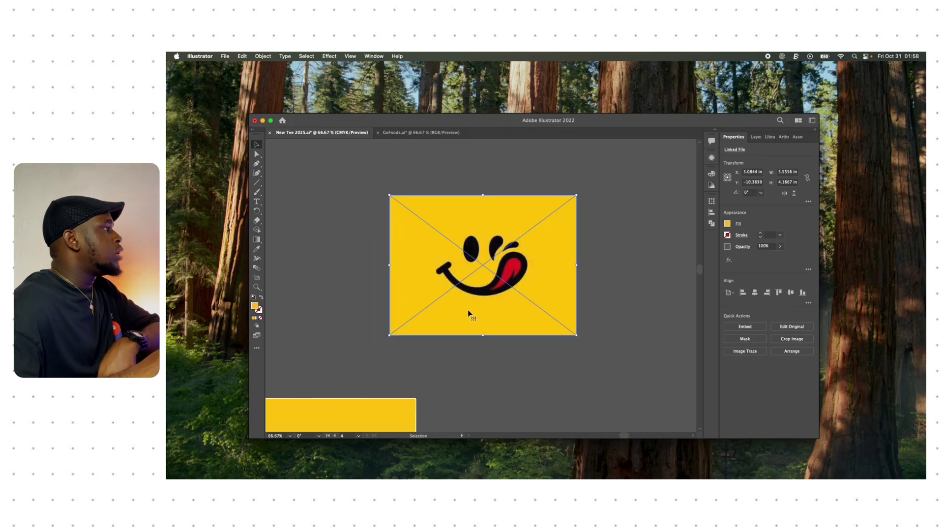
pyautogui.scroll(2, 513, 256)
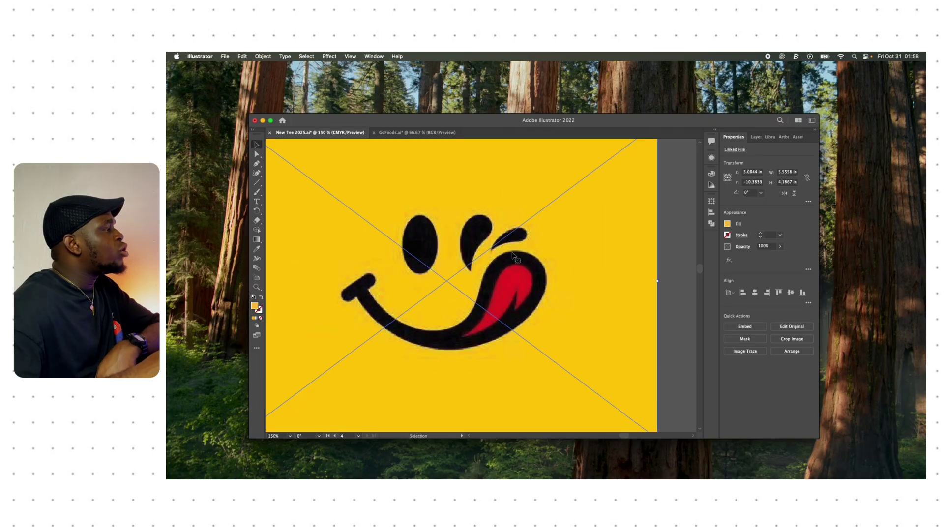
pyautogui.click(741, 353)
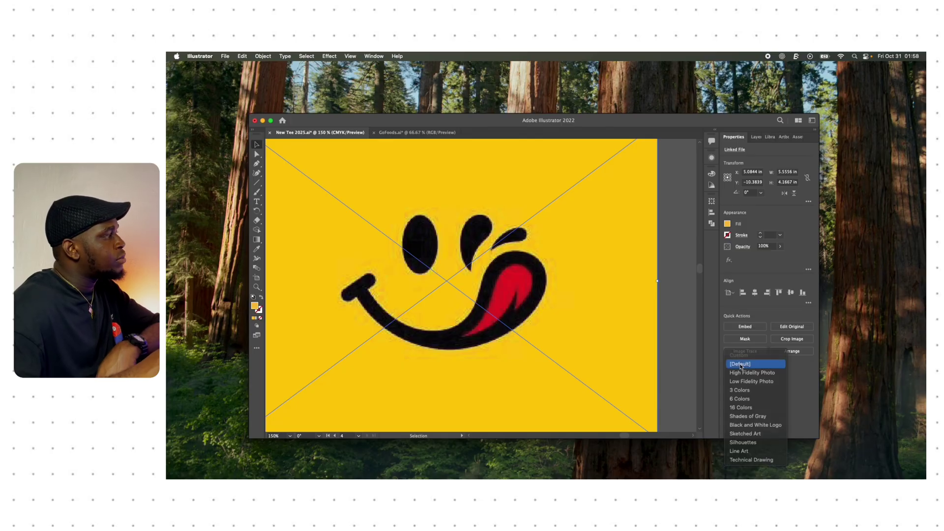
pyautogui.click(740, 364)
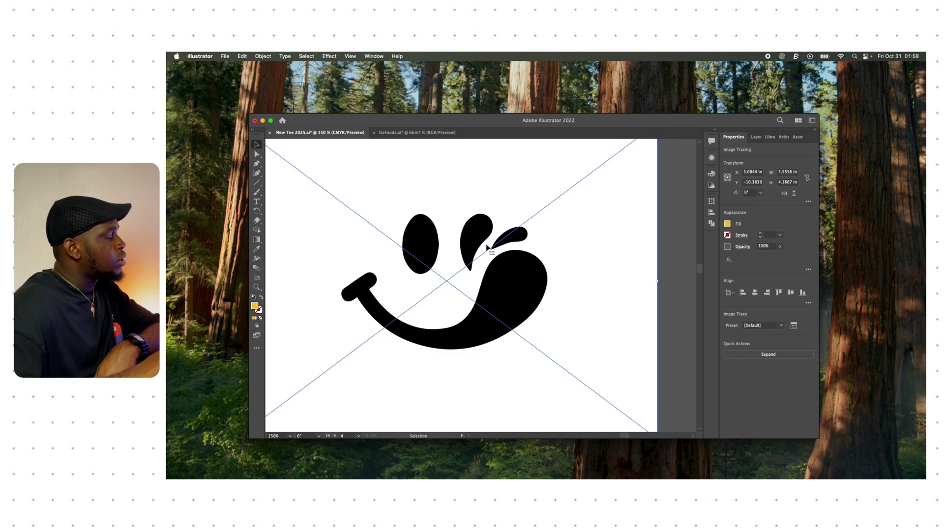
pyautogui.press('super+z')
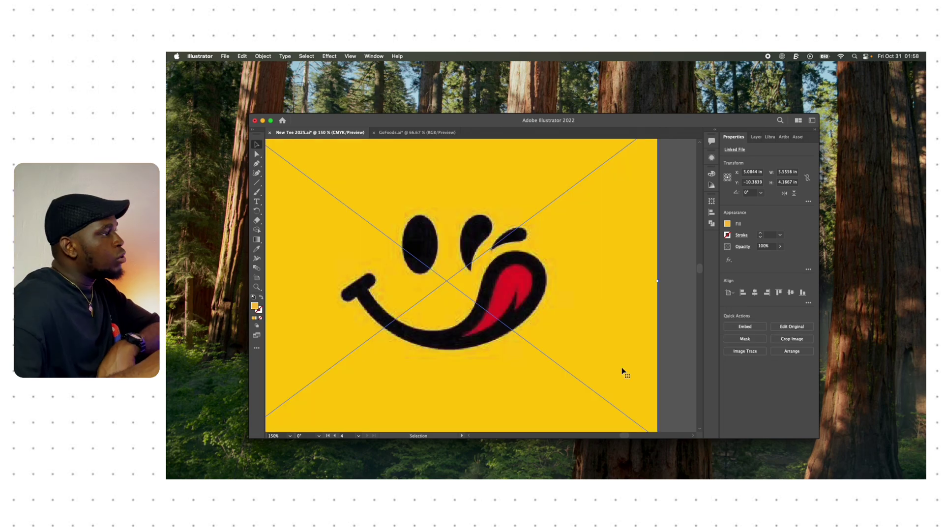
# Image trace the linked smiley image with the High Fidelity Photo preset and inspect the traced edges around the tongue
pyautogui.click(745, 351)
pyautogui.click(754, 373)
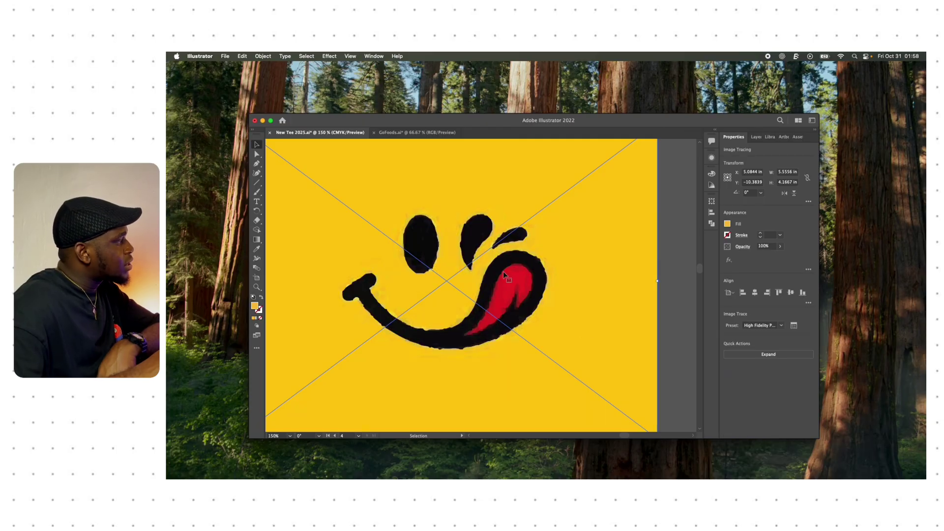
pyautogui.scroll(5, 503, 271)
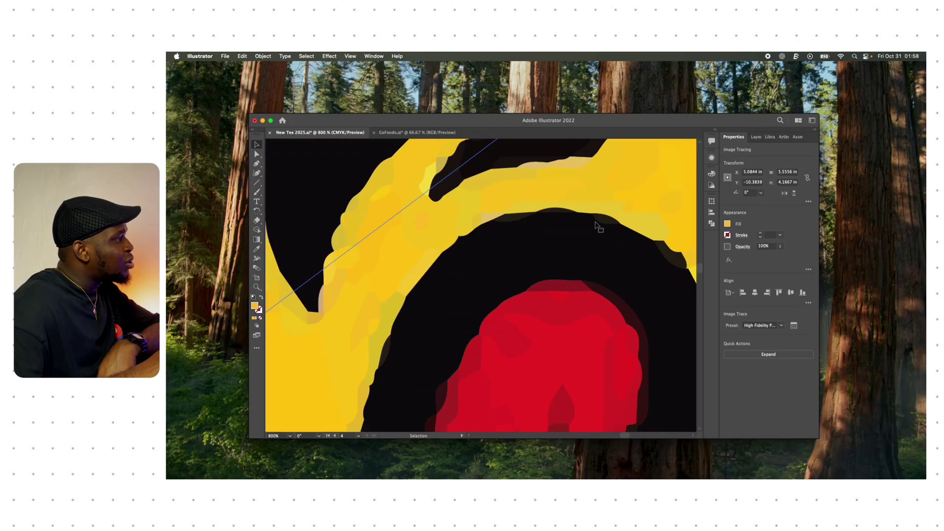
pyautogui.scroll(-5, 598, 227)
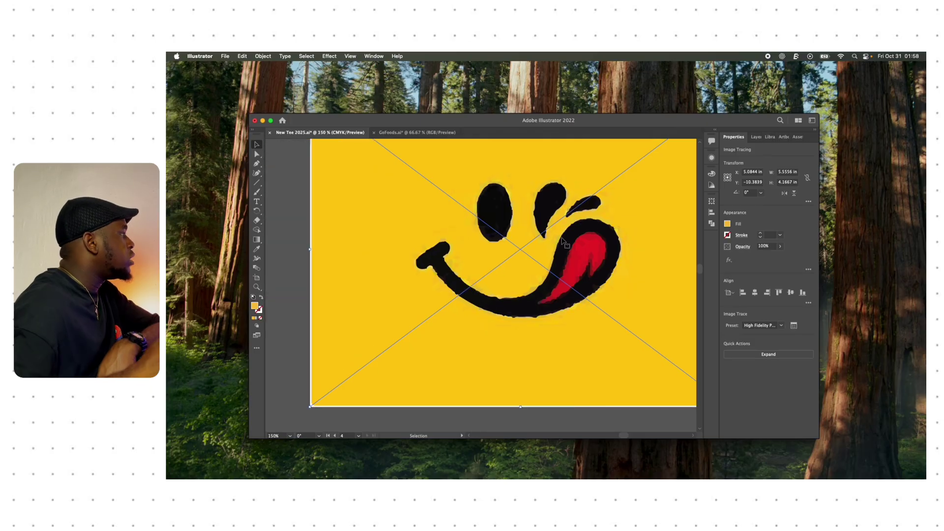
# Switch to Affinity and bring the smiley artwork in the untitled two-artboard document into closer view
pyautogui.press('super+Tab')
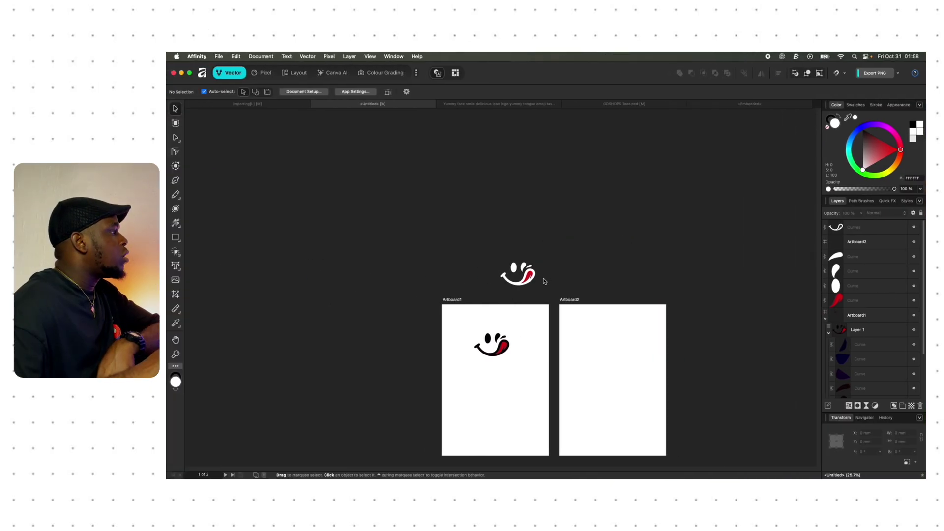
pyautogui.scroll(3, 544, 281)
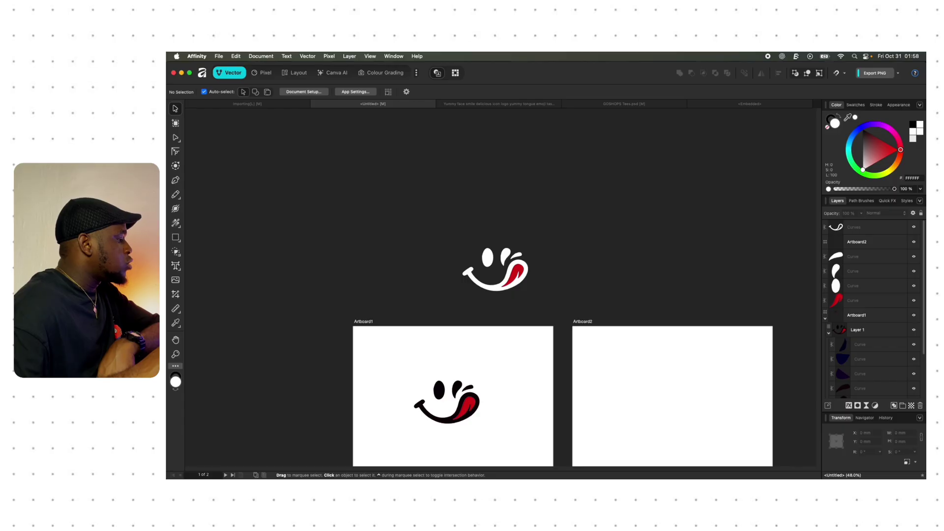
pyautogui.moveTo(510, 359); pyautogui.dragTo(542, 247)
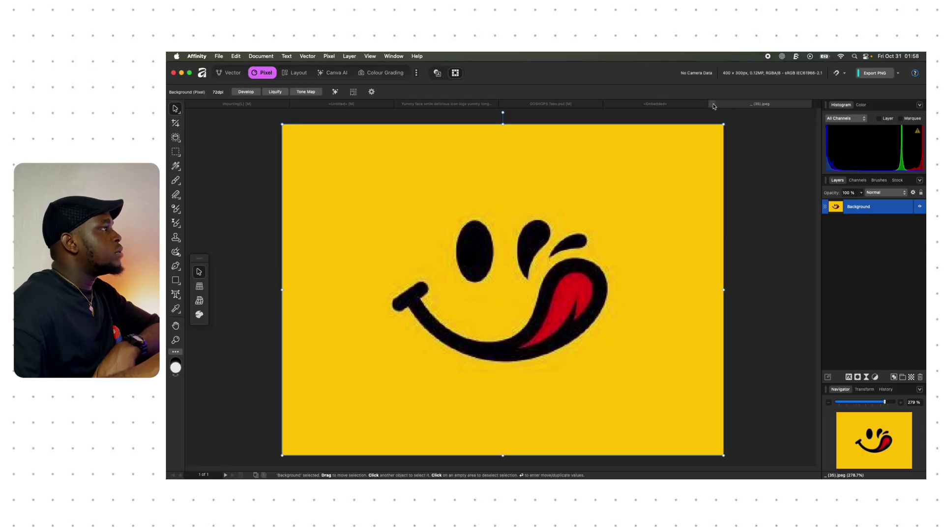
pyautogui.click(713, 104)
pyautogui.click(264, 104)
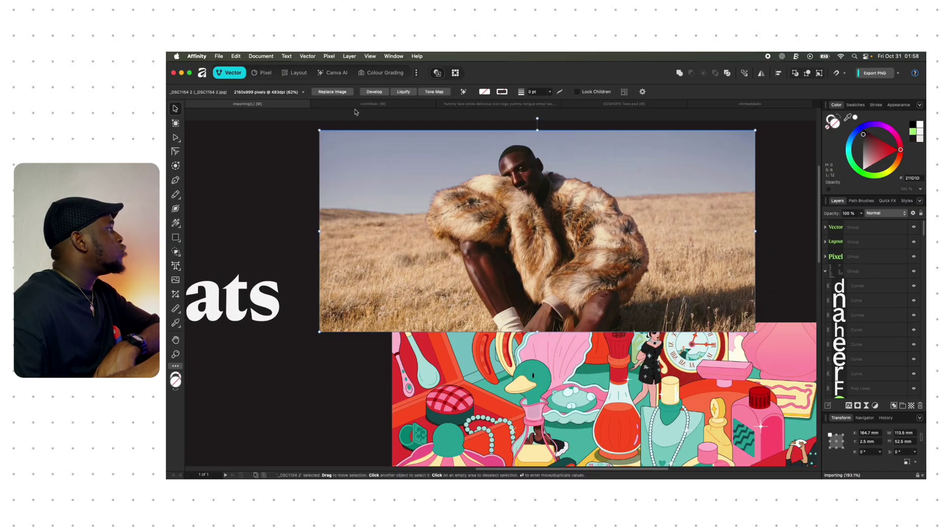
pyautogui.click(370, 105)
# Place the yellow smiley JPEG file on Artboard2 of the untitled document
pyautogui.scroll(-3, 580, 209)
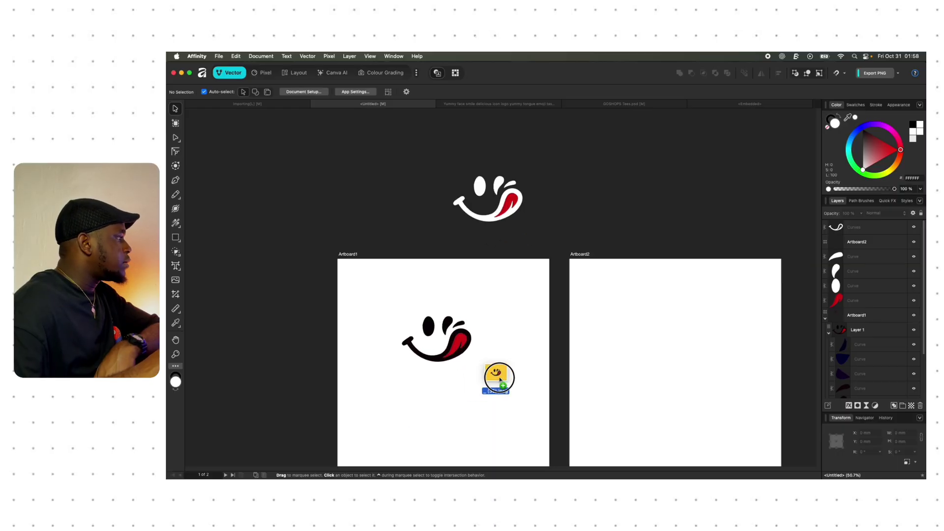
pyautogui.moveTo(495, 380); pyautogui.dragTo(691, 360)
pyautogui.scroll(10, 705, 364)
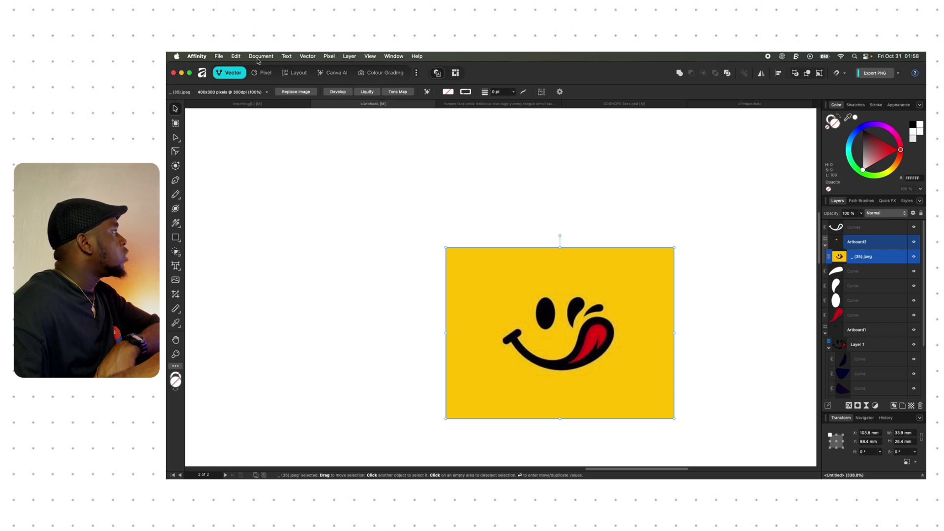
# Image trace the placed smiley with edge threshold 68% and curve fitting tolerance 7%, and apply the trace
pyautogui.click(313, 57)
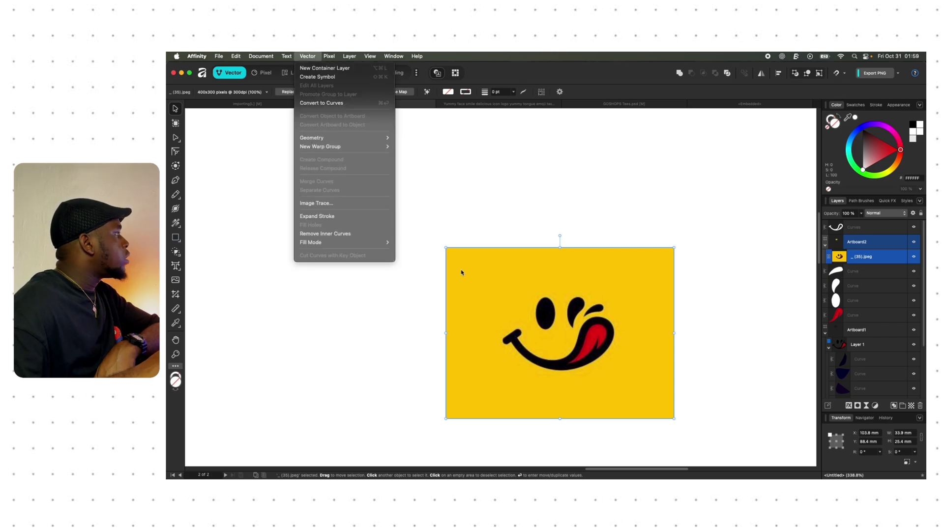
pyautogui.click(537, 309)
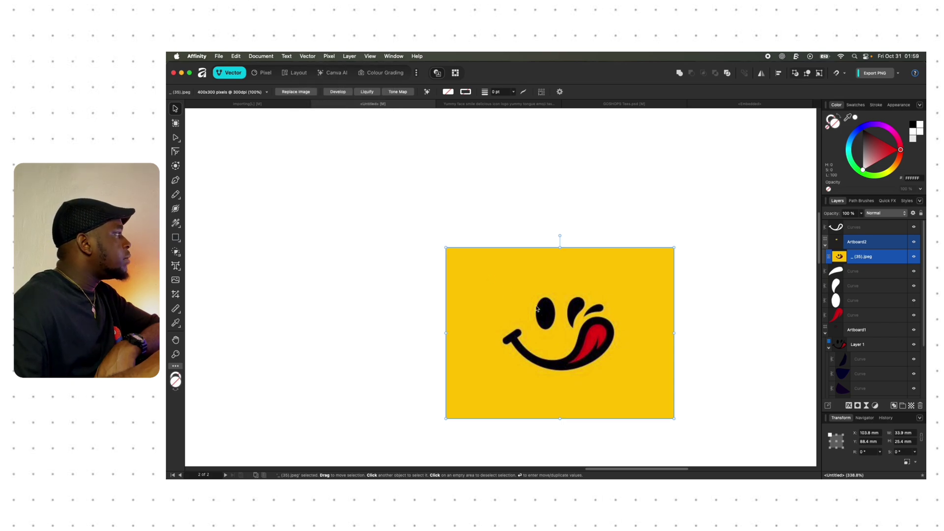
pyautogui.click(302, 56)
pyautogui.click(317, 205)
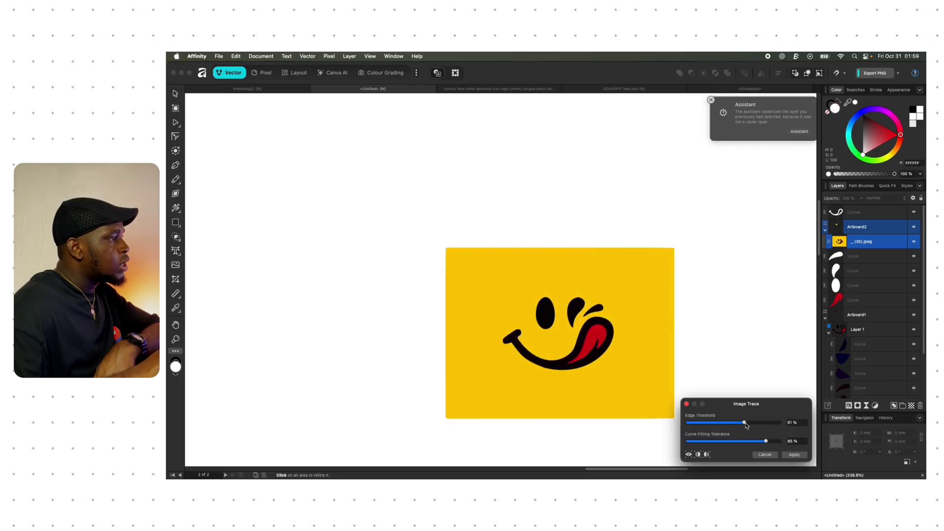
pyautogui.moveTo(745, 423)
pyautogui.mouseDown()
pyautogui.moveTo(763, 424)
pyautogui.moveTo(753, 424)
pyautogui.moveTo(748, 446)
pyautogui.moveTo(694, 446)
pyautogui.mouseUp()
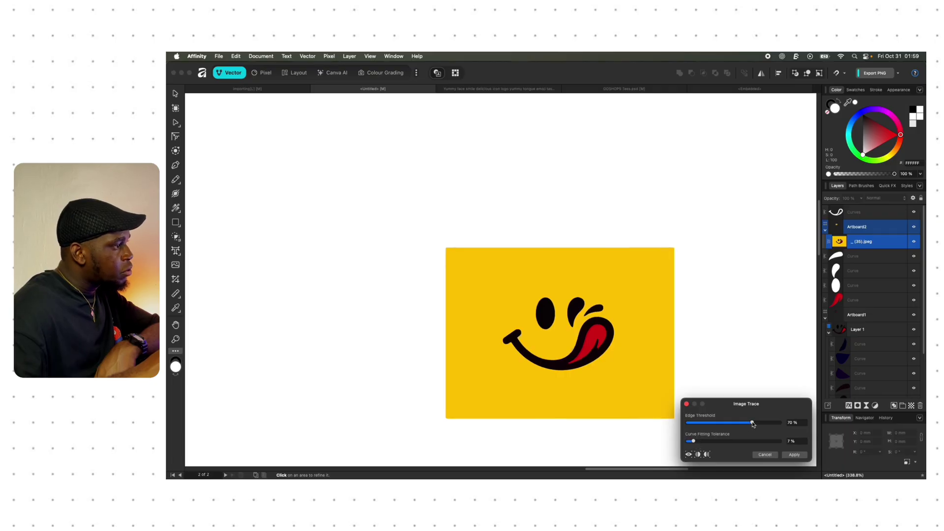
pyautogui.moveTo(753, 424)
pyautogui.mouseDown()
pyautogui.moveTo(690, 425)
pyautogui.moveTo(768, 419)
pyautogui.moveTo(751, 422)
pyautogui.mouseUp()
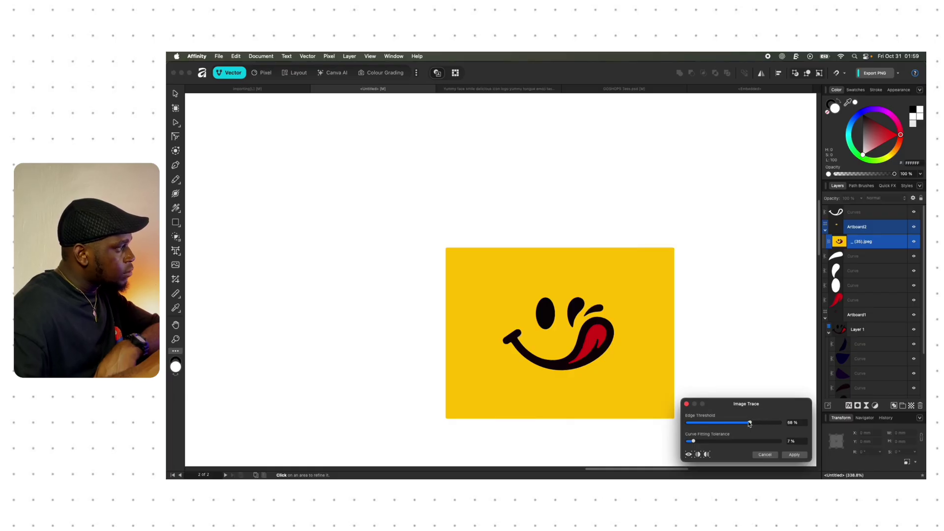
pyautogui.click(795, 456)
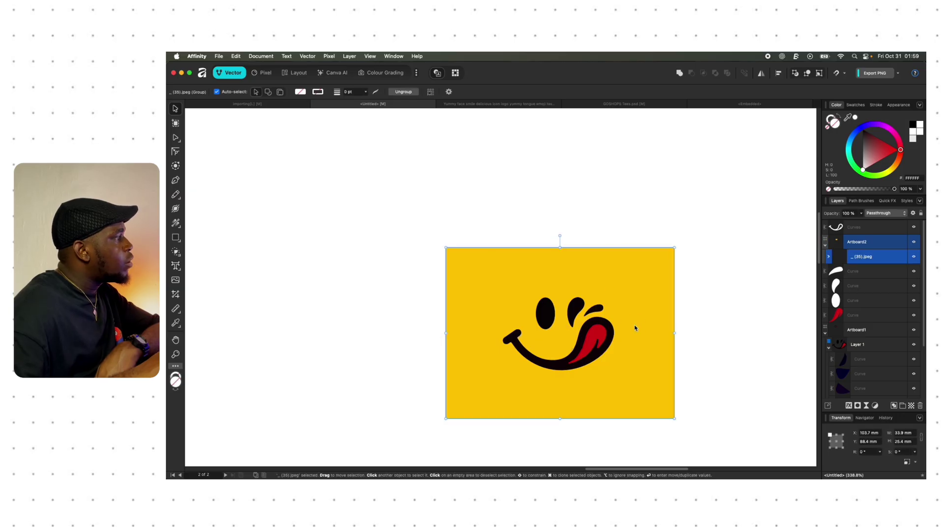
# Ungroup the traced smiley and delete its yellow background shape
pyautogui.click(403, 92)
pyautogui.click(659, 176)
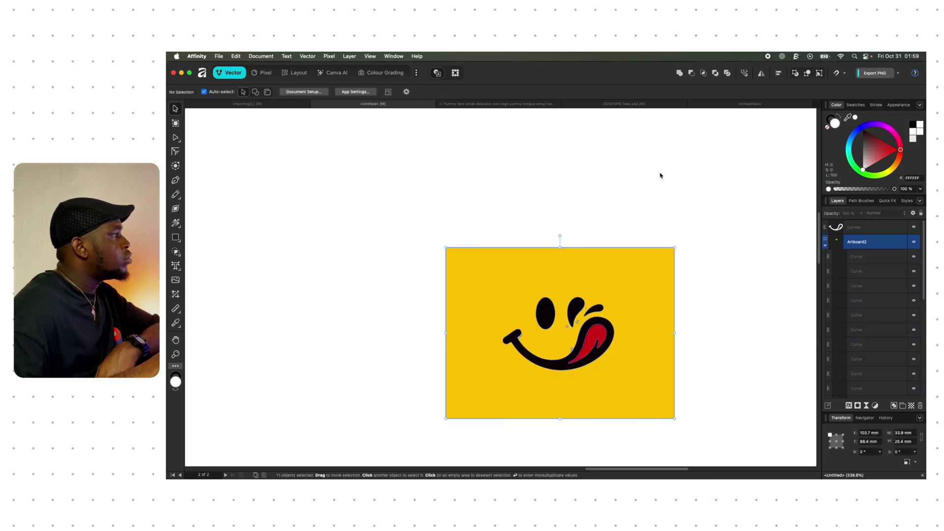
pyautogui.click(660, 301)
pyautogui.press('Delete')
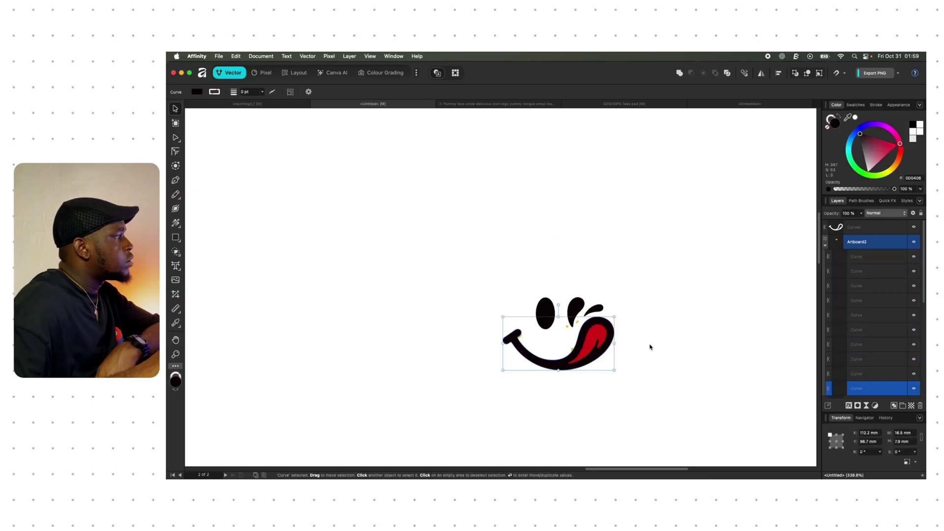
# Examine the curve edges of the traced eyes, mouth and red tongue up close
pyautogui.scroll(5, 649, 344)
pyautogui.scroll(5, 546, 360)
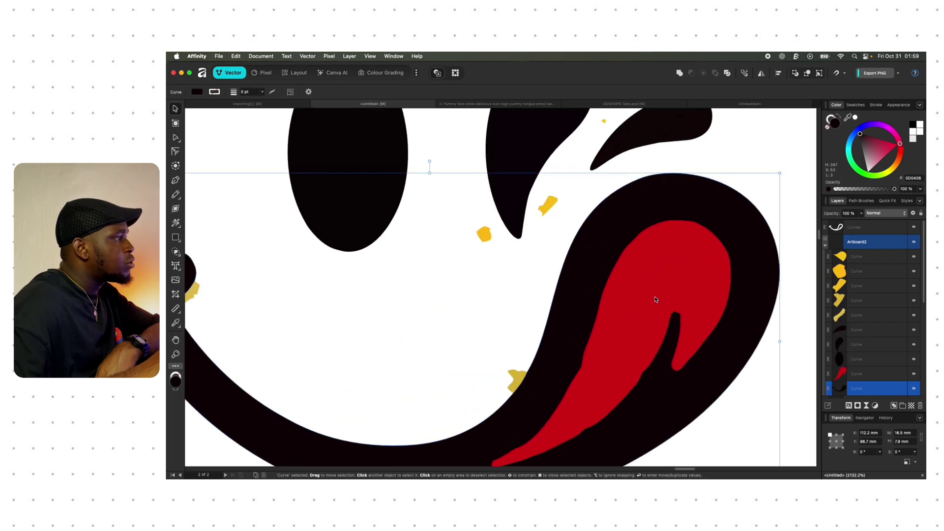
pyautogui.scroll(-3, 526, 350)
pyautogui.scroll(4, 522, 347)
pyautogui.scroll(-4, 522, 354)
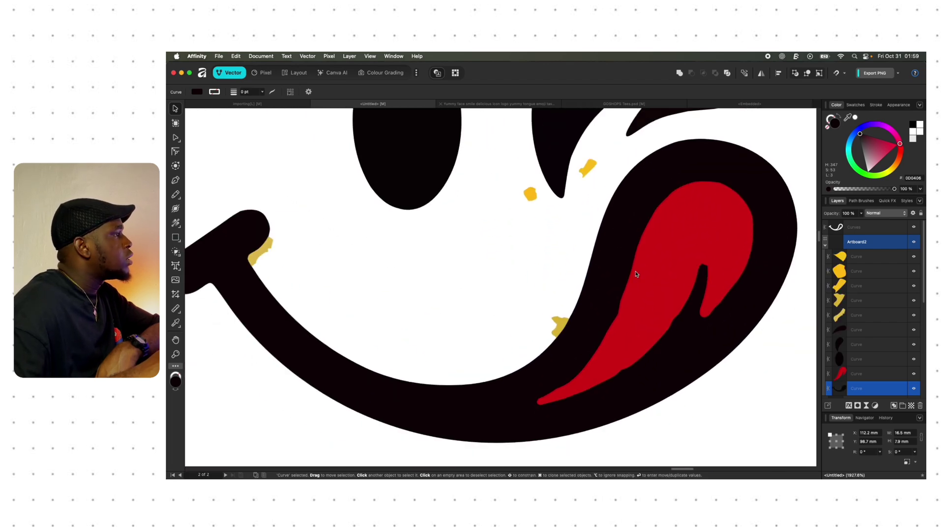
pyautogui.scroll(2, 616, 196)
pyautogui.scroll(-6, 573, 168)
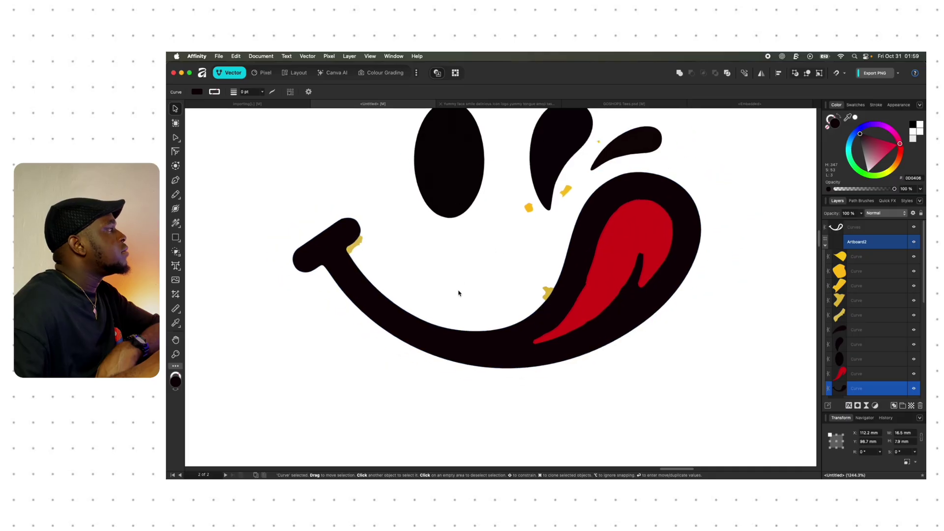
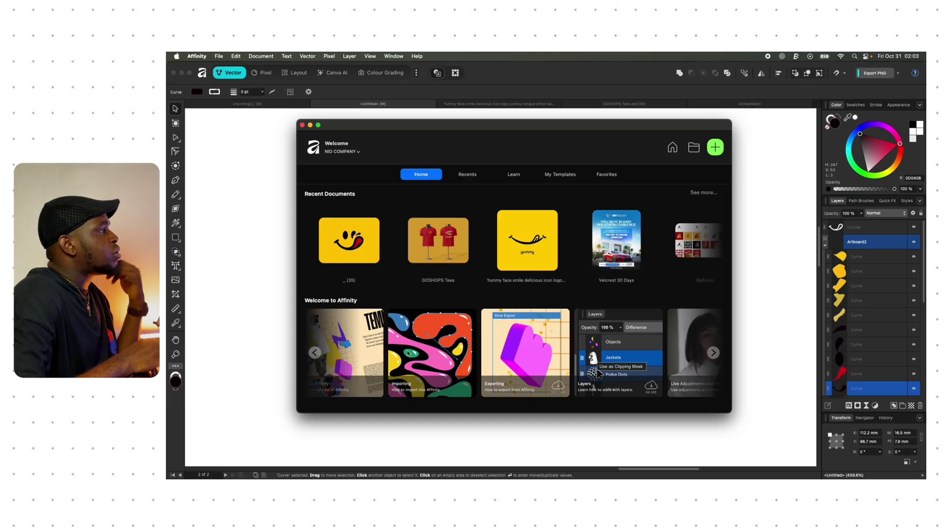
# Browse the Welcome to Affinity learning samples and close the welcome window
pyautogui.hscroll(5, 575, 346)
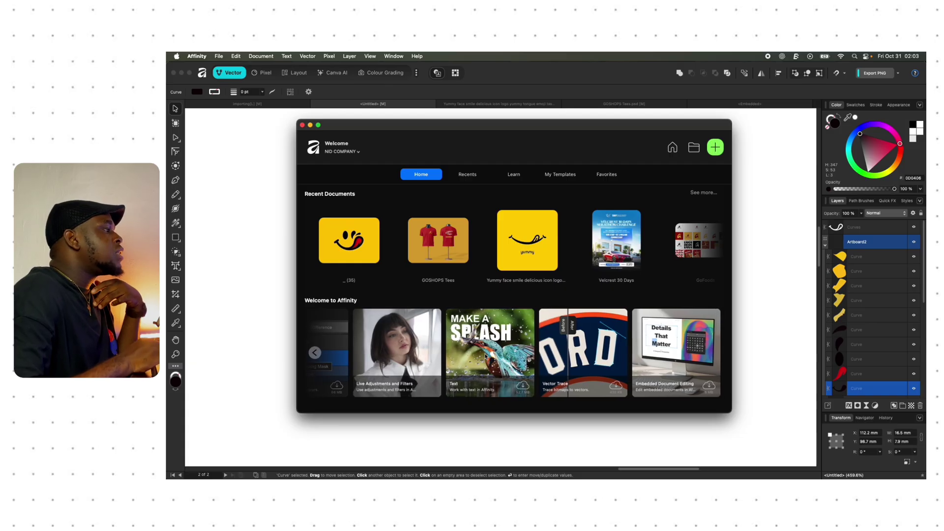
pyautogui.hscroll(-5, 486, 356)
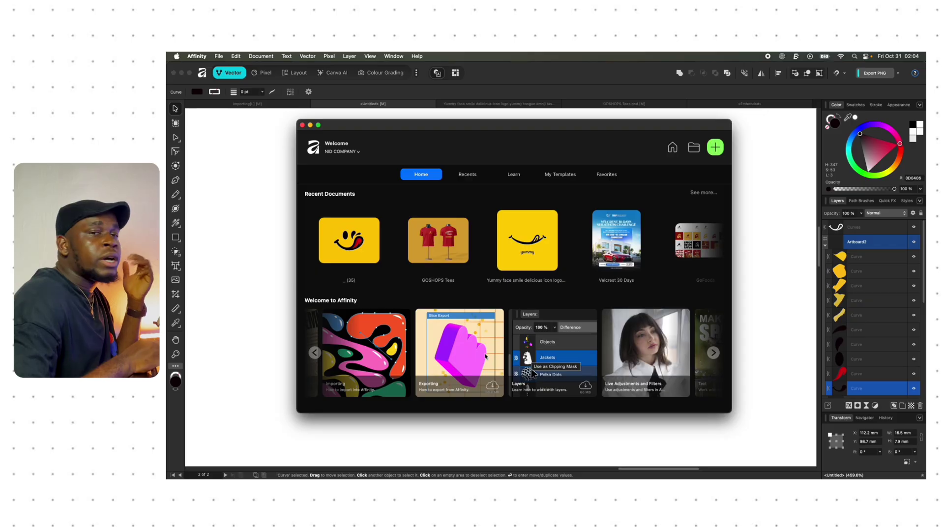
pyautogui.hscroll(-2, 485, 356)
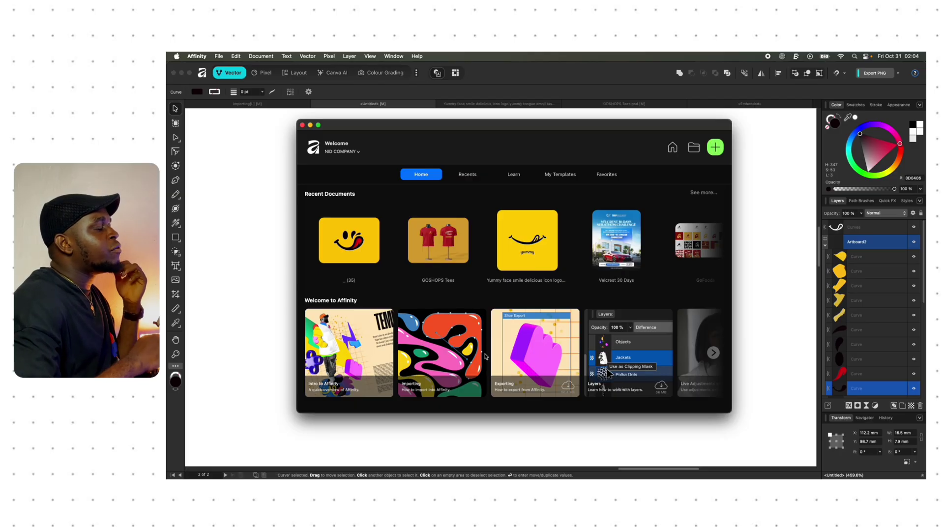
pyautogui.click(303, 126)
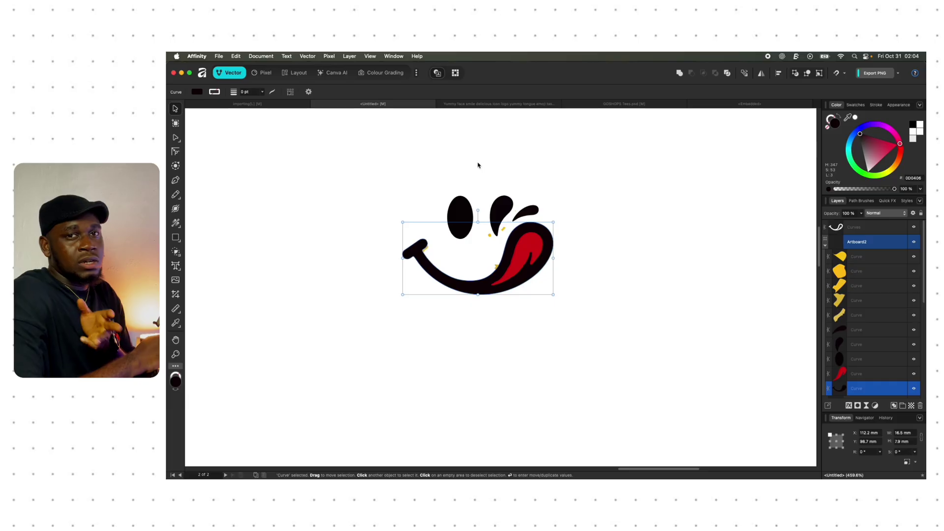
# Add a live Ripple filter to the fur coat photo in the Importing document and look through the layer list
pyautogui.click(263, 107)
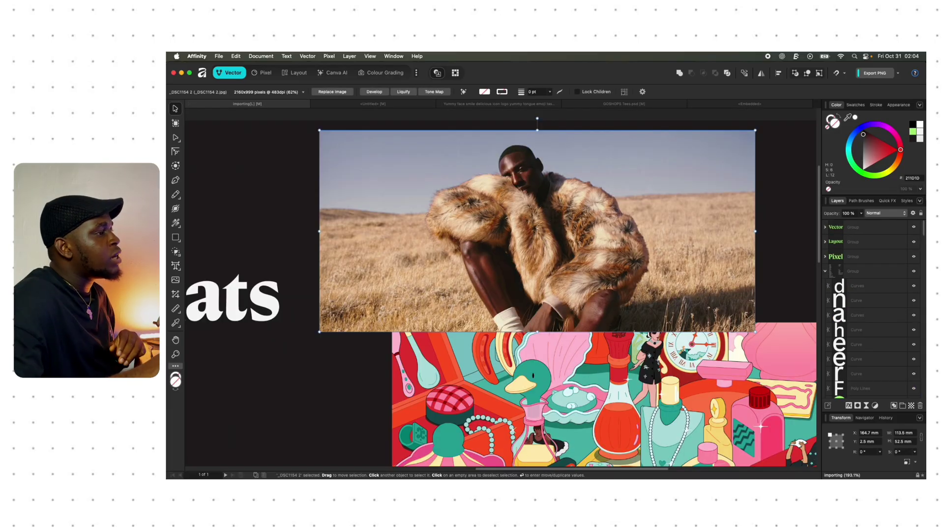
pyautogui.click(876, 406)
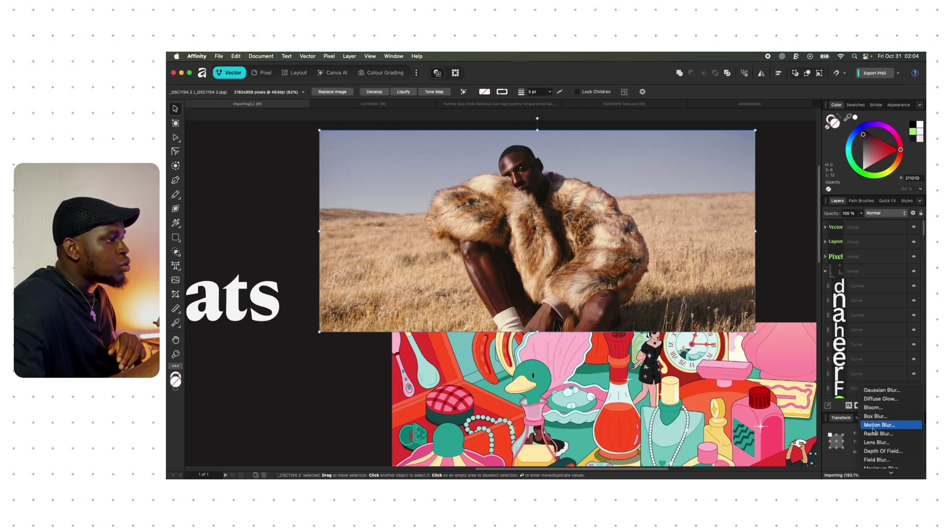
pyautogui.scroll(-3, 874, 426)
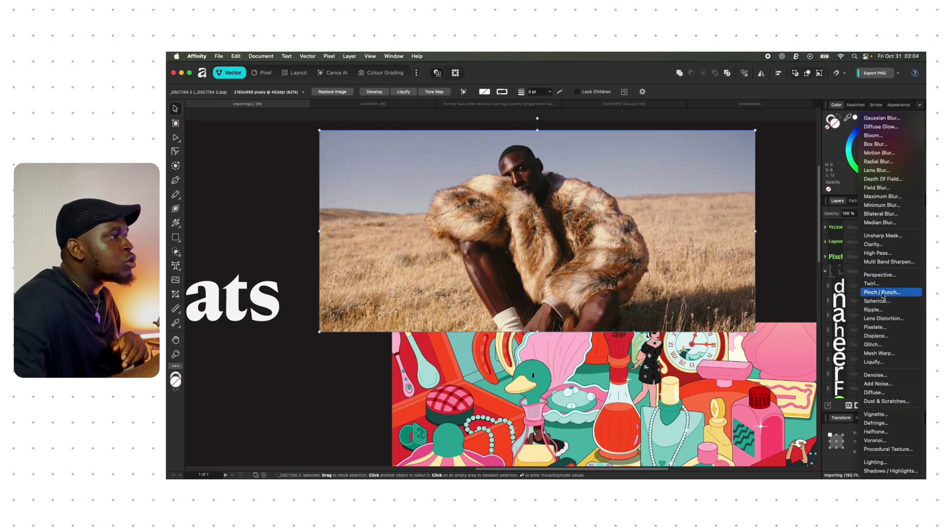
pyautogui.click(875, 309)
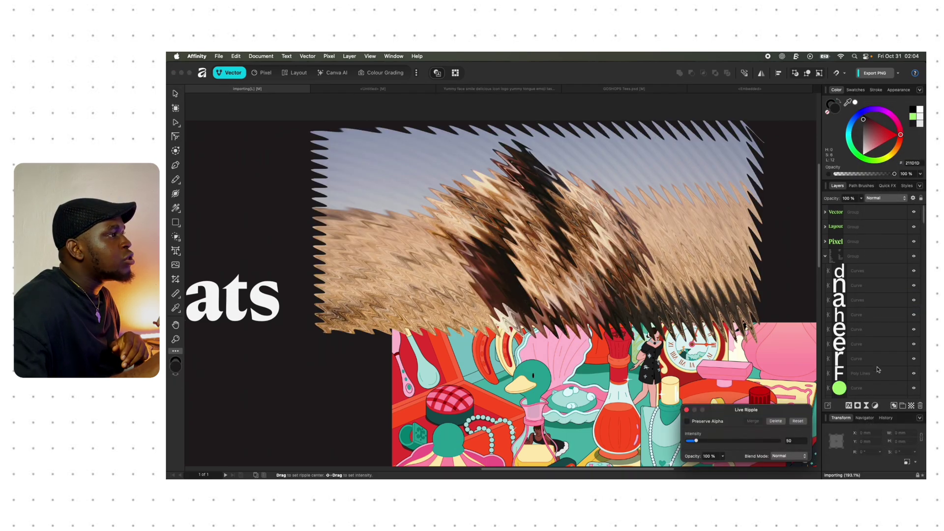
pyautogui.scroll(-5, 872, 241)
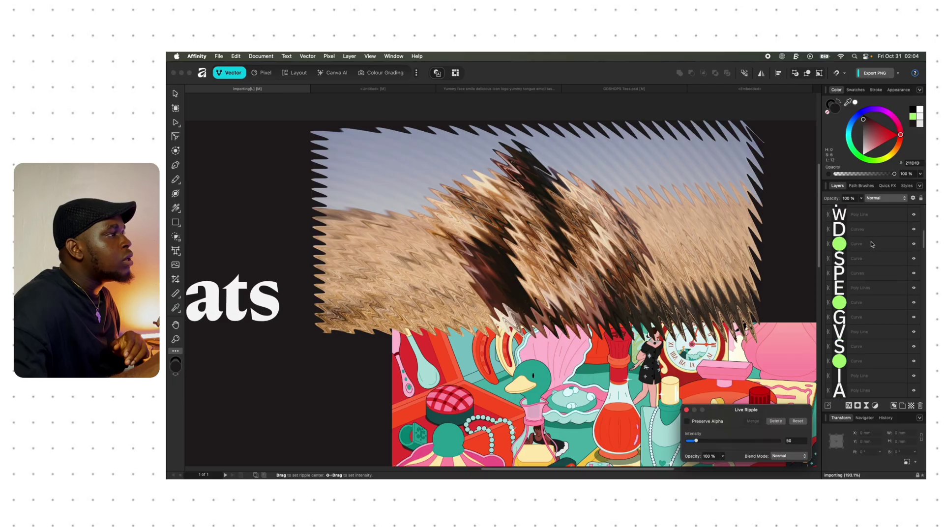
# Move the live Ripple filter's centre onto the man's face in the fur coat photo
pyautogui.scroll(-10, 872, 244)
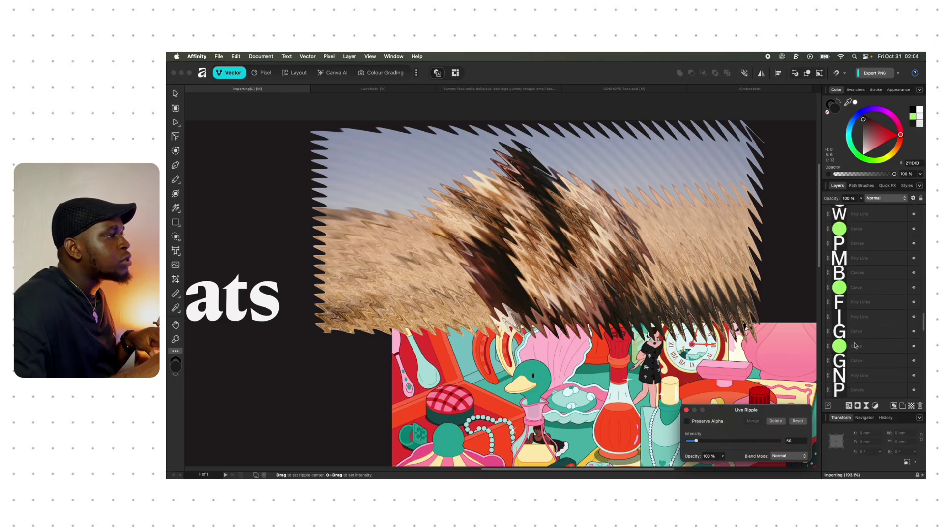
pyautogui.scroll(-3, 855, 345)
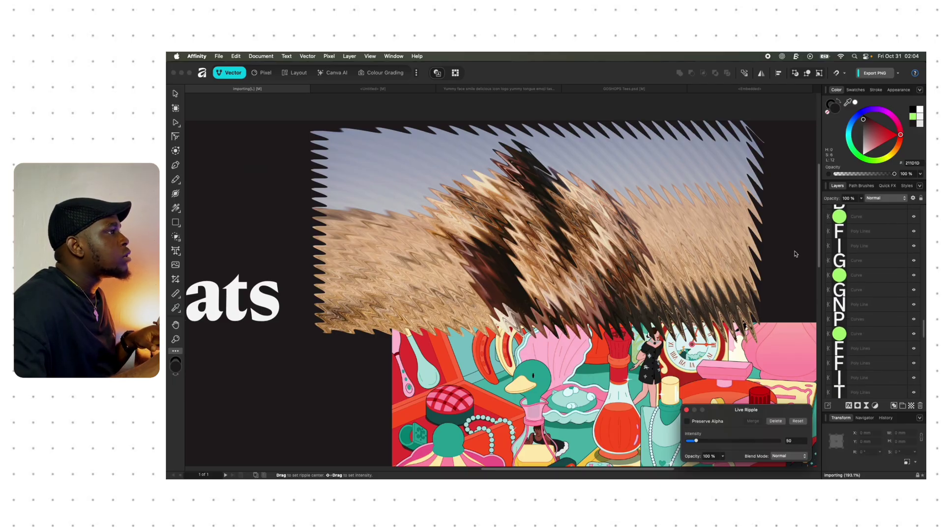
pyautogui.moveTo(795, 254); pyautogui.dragTo(517, 189)
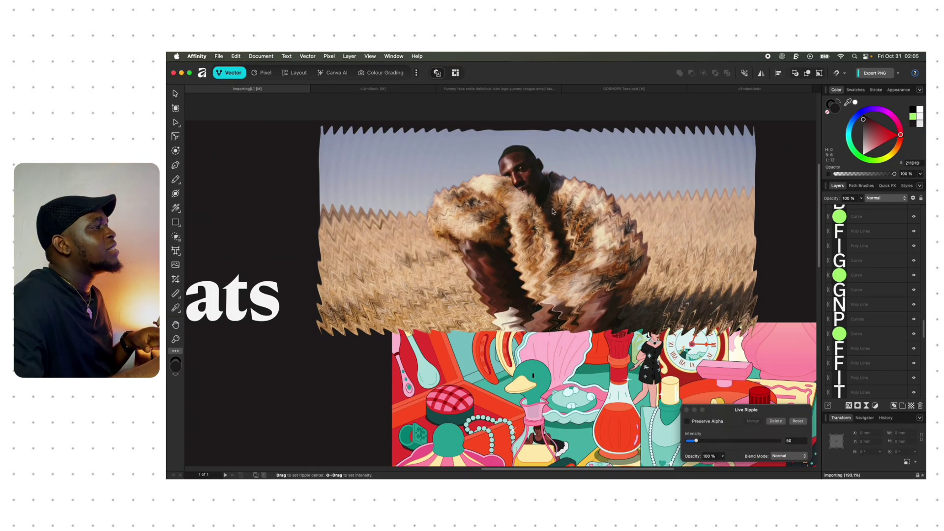
# Select the fur coat photo's mask and use the Pixel workspace's Paint Brush to paint black strokes left of the man on a new pixel layer
pyautogui.scroll(-10, 893, 276)
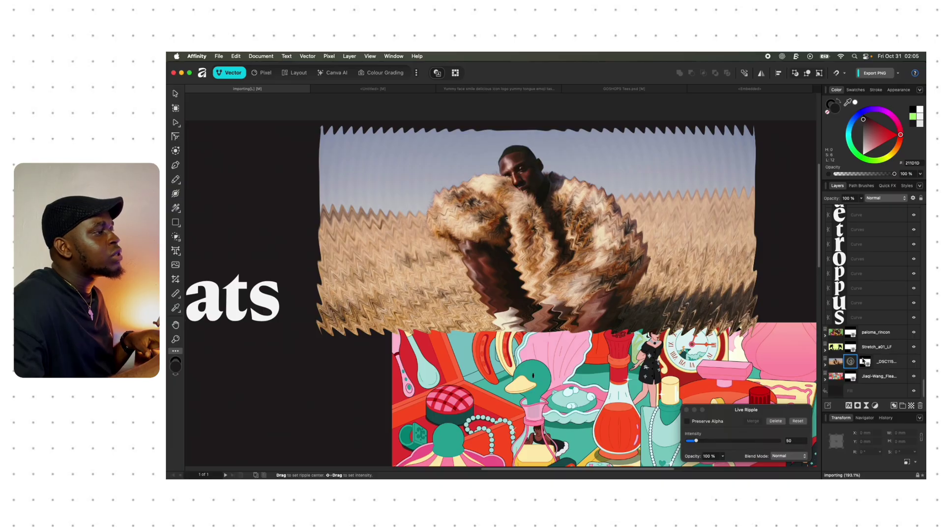
pyautogui.click(864, 362)
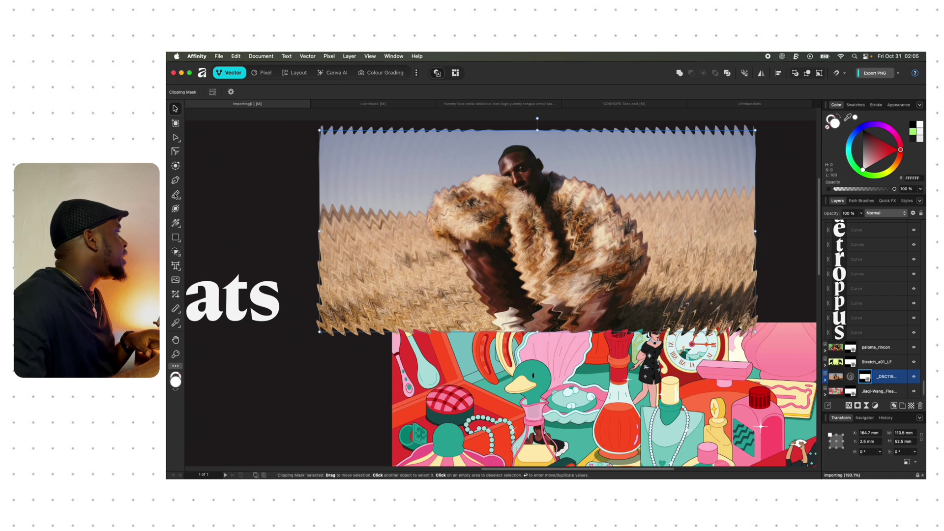
pyautogui.click(264, 72)
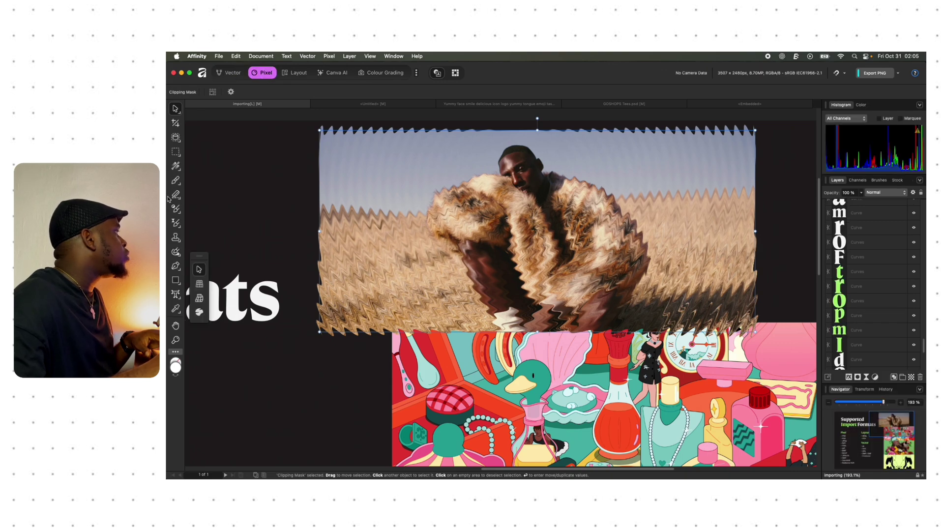
pyautogui.click(178, 212)
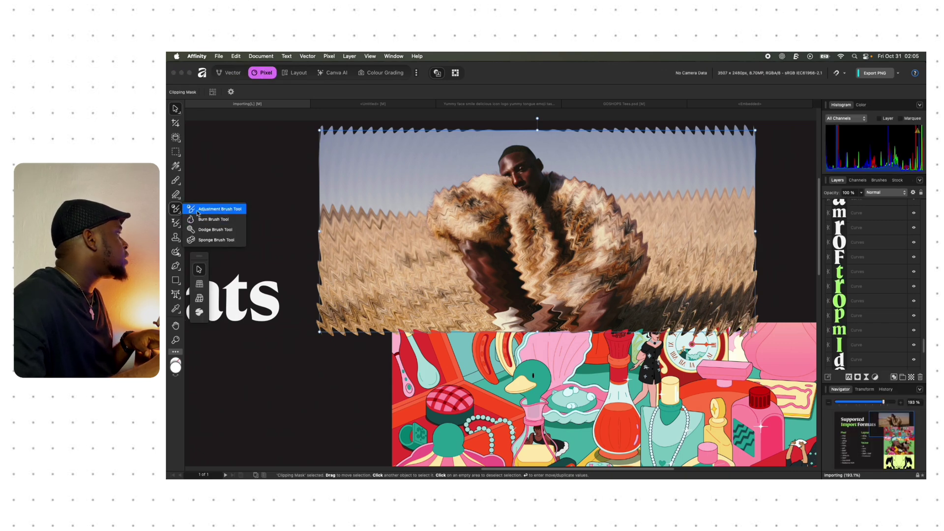
pyautogui.click(176, 180)
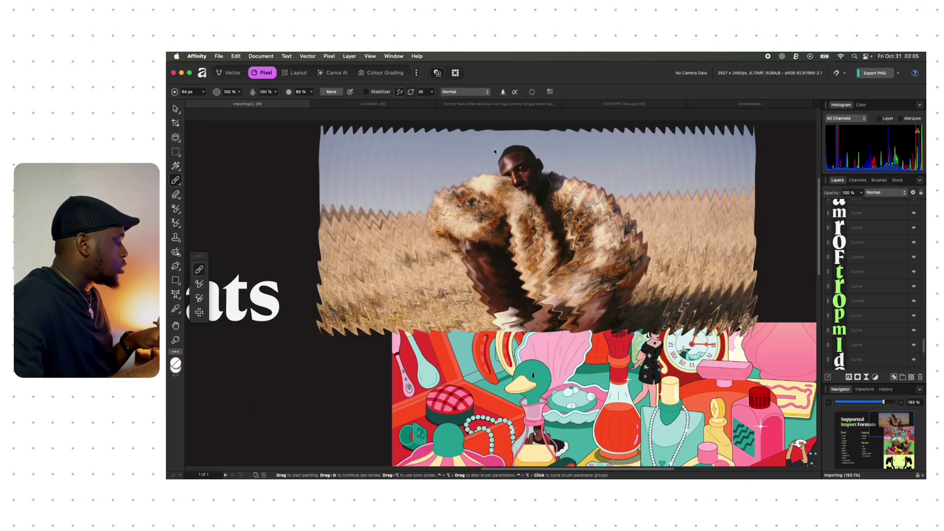
pyautogui.press('super+shift+n')
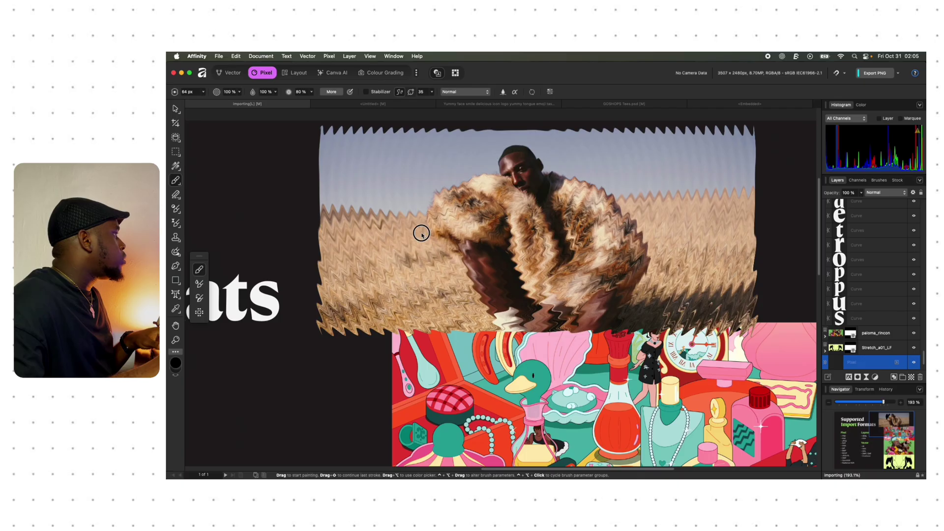
# Reselect the fur coat photo's mask and paint black strokes right of the man's head on a second new pixel layer
pyautogui.click(852, 334)
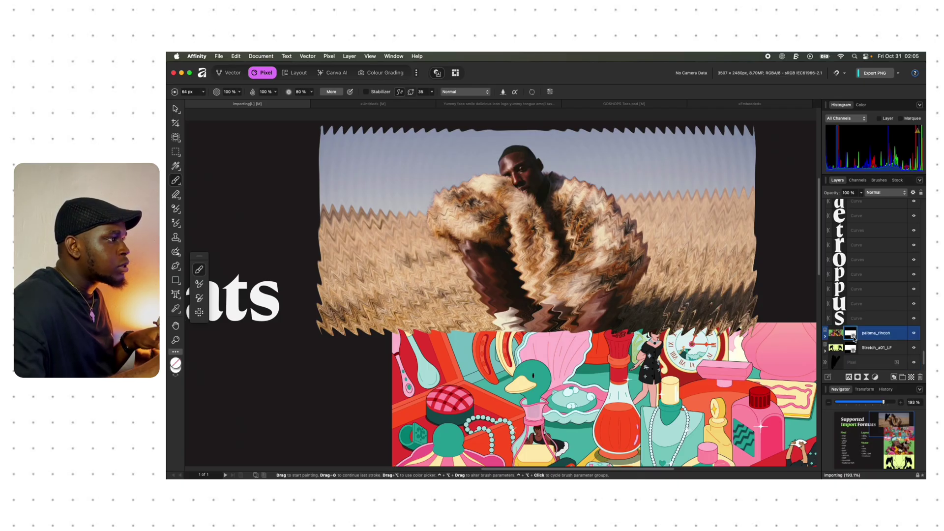
pyautogui.scroll(-3, 855, 339)
pyautogui.click(866, 333)
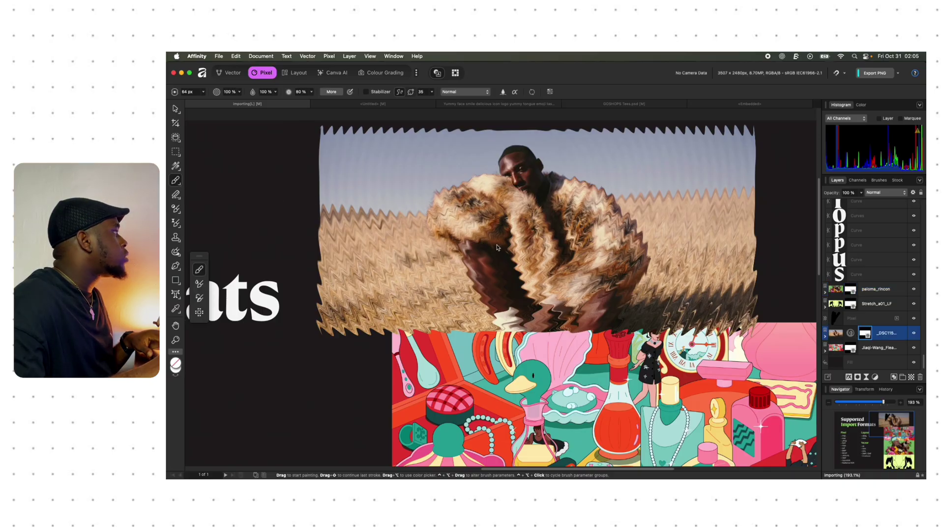
pyautogui.press('super+shift+n')
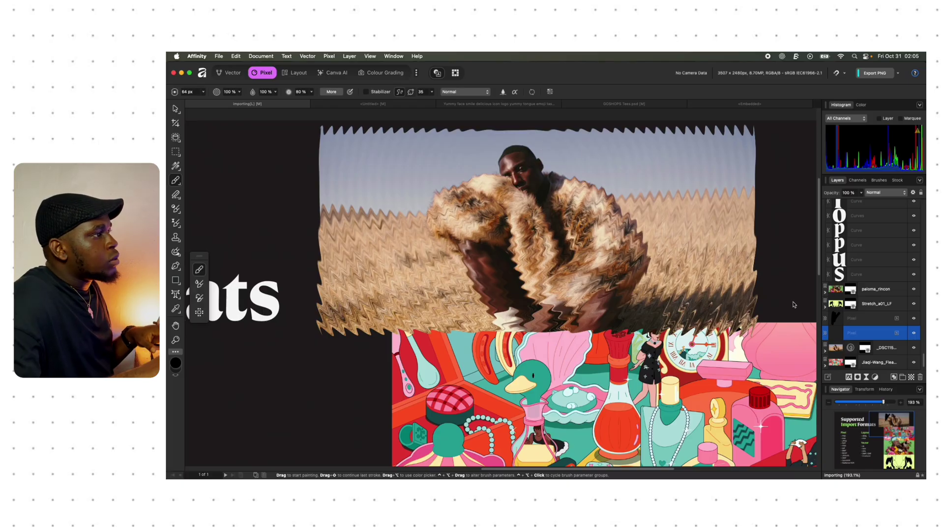
# Reopen the photo's Live Ripple settings and brush more black paint over the photo on the second pixel layer
pyautogui.doubleClick(852, 348)
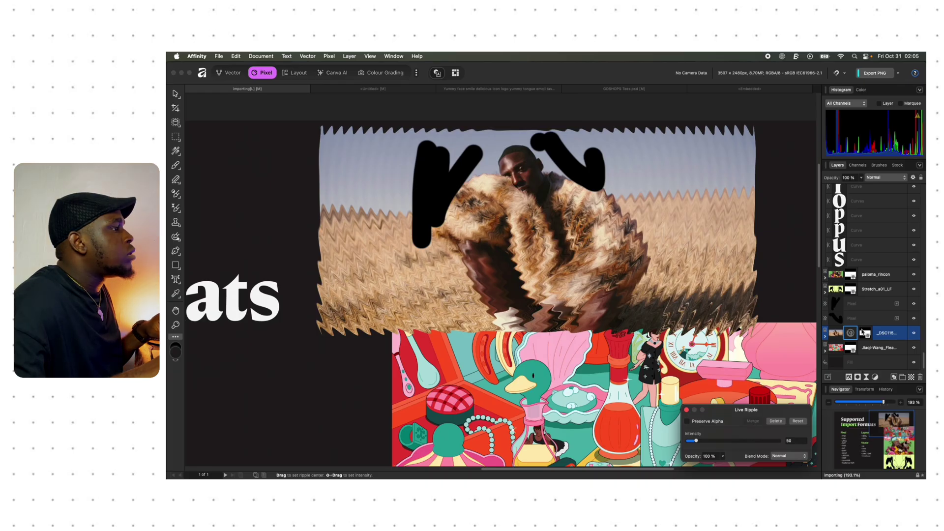
pyautogui.press('b')
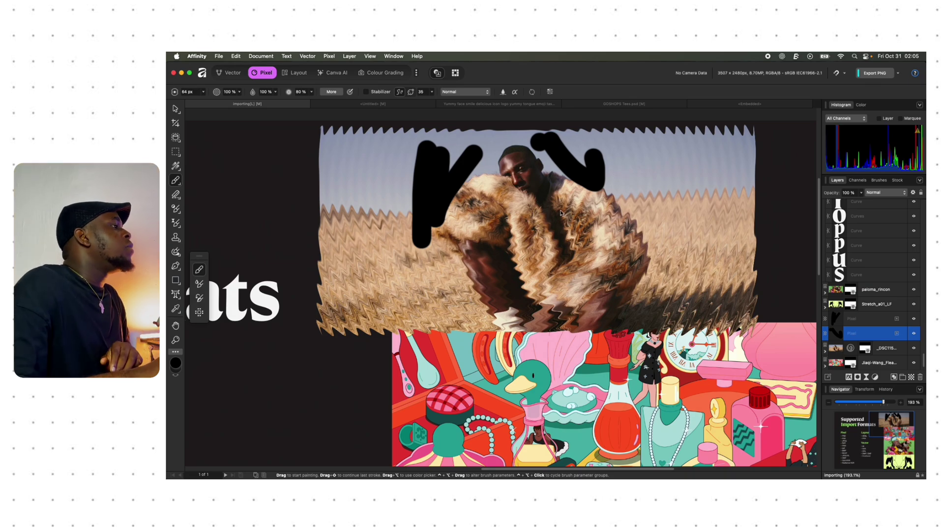
pyautogui.scroll(-5, 561, 213)
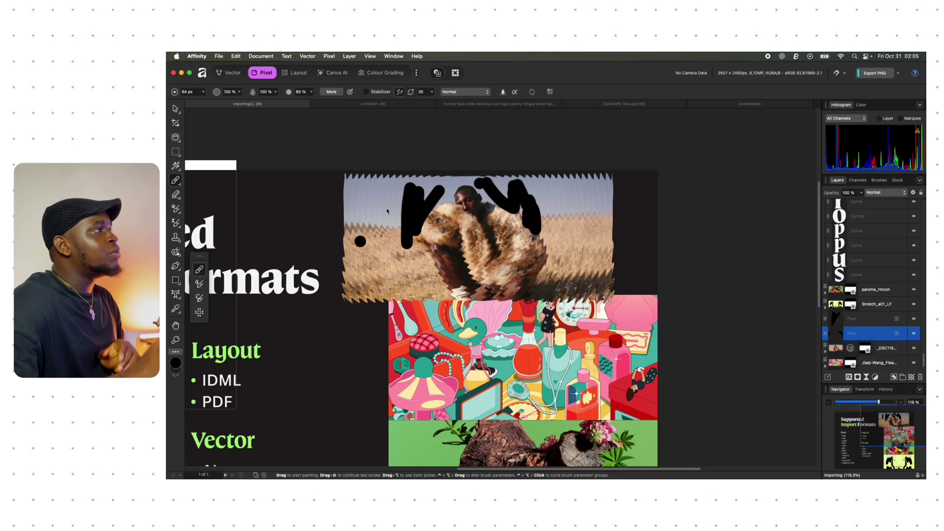
# Switch to the GOSHOPS Tees.psd document and delete the café interior photo covering the shirts
pyautogui.click(610, 104)
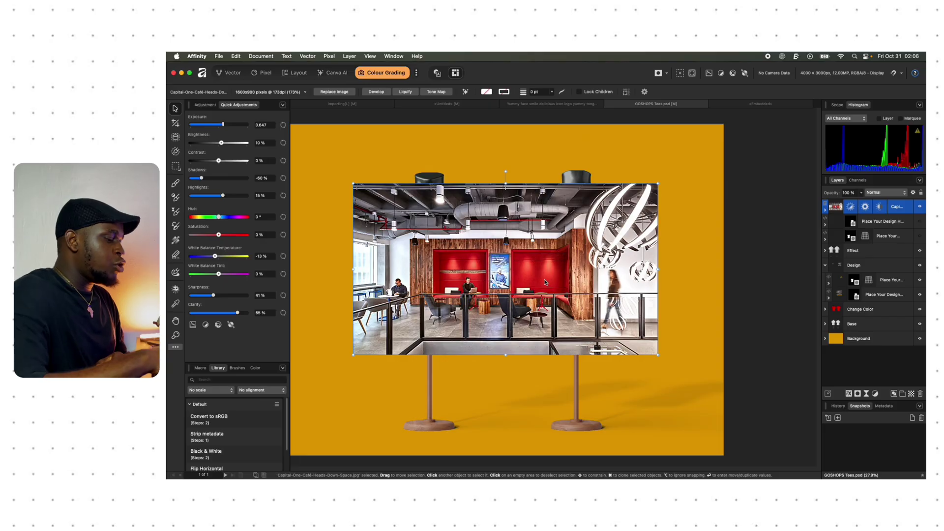
pyautogui.press('Delete')
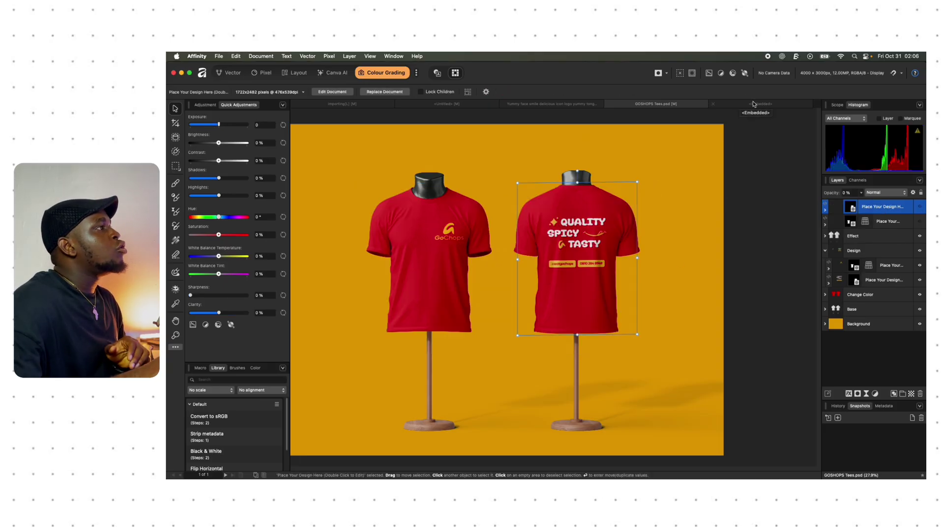
# Try the New Tee1_1.png design in the embedded document's upper right and lower right, checking each placement on the shirt mockup
pyautogui.click(754, 105)
pyautogui.moveTo(544, 211); pyautogui.dragTo(584, 172)
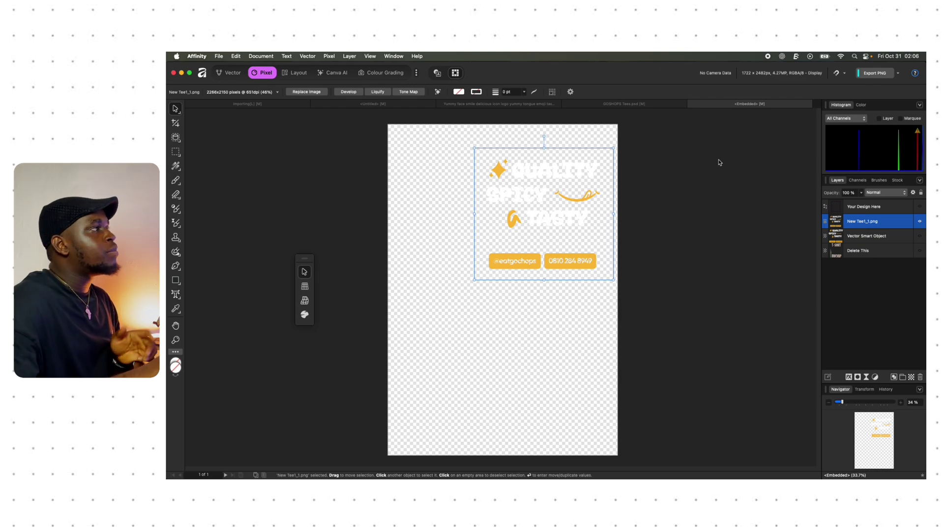
pyautogui.click(663, 106)
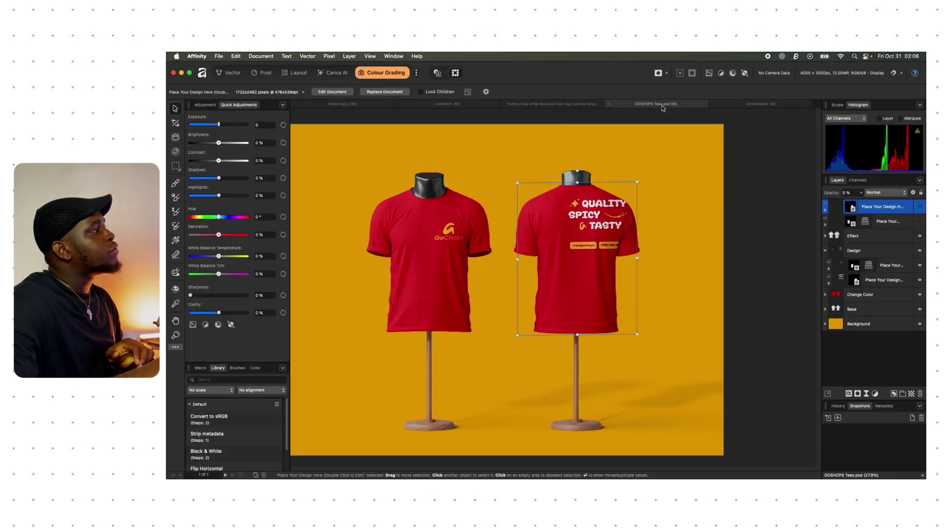
pyautogui.click(736, 106)
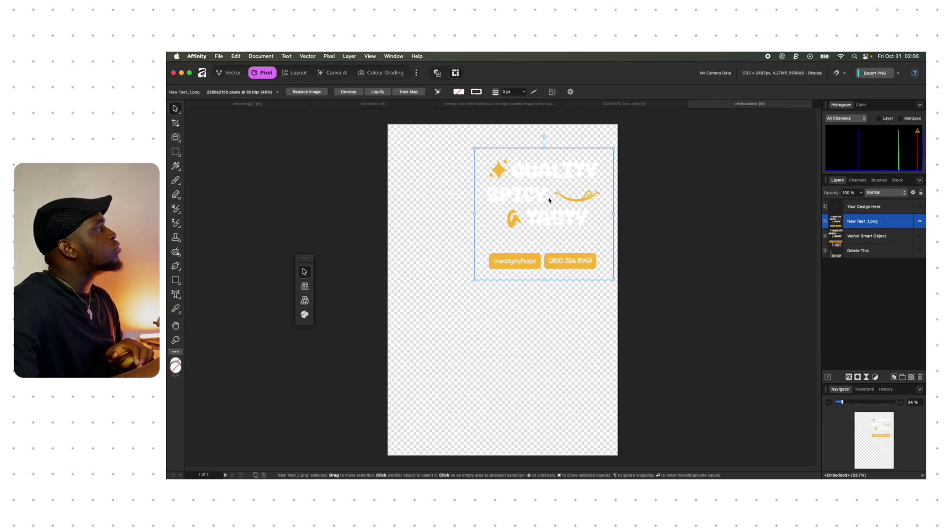
pyautogui.moveTo(541, 189); pyautogui.dragTo(532, 267)
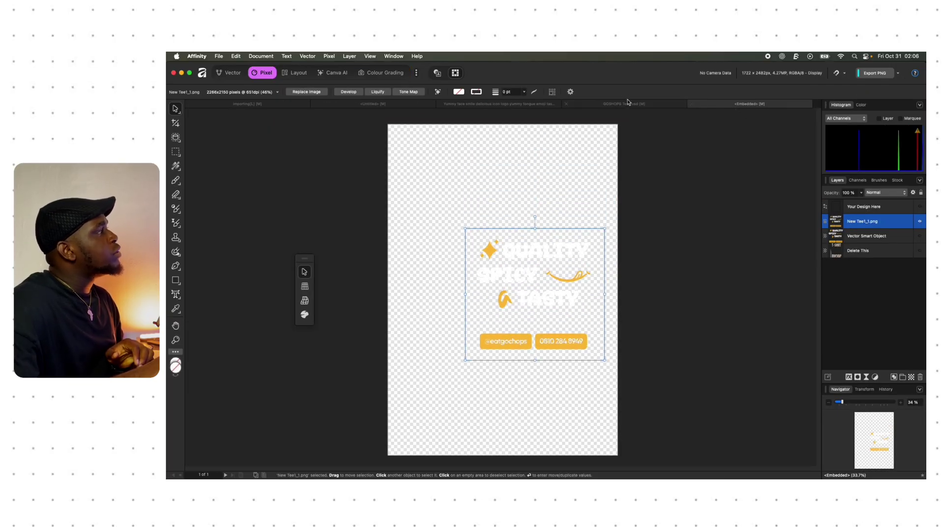
pyautogui.click(627, 105)
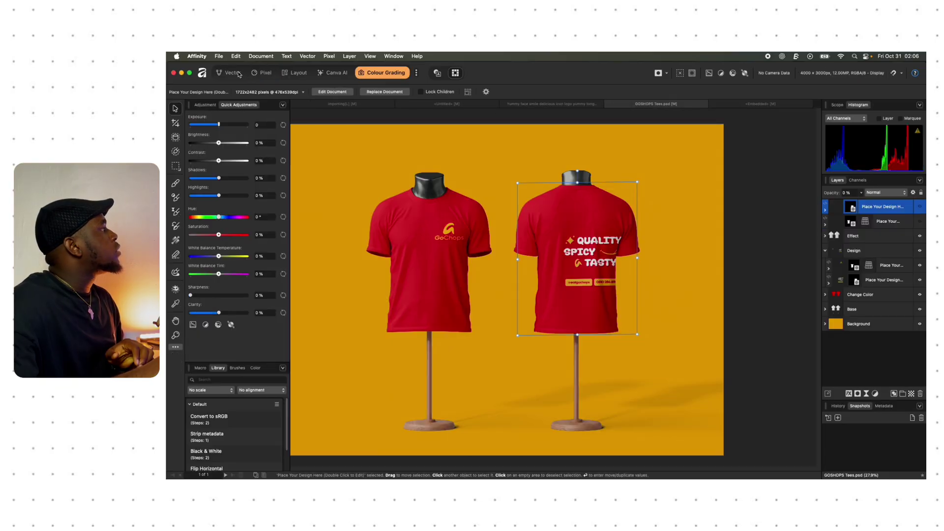
# Work in the Pixel workspace and shift the embedded shirt design up and slightly down again, checking each placement on the back of the shirt
pyautogui.click(262, 72)
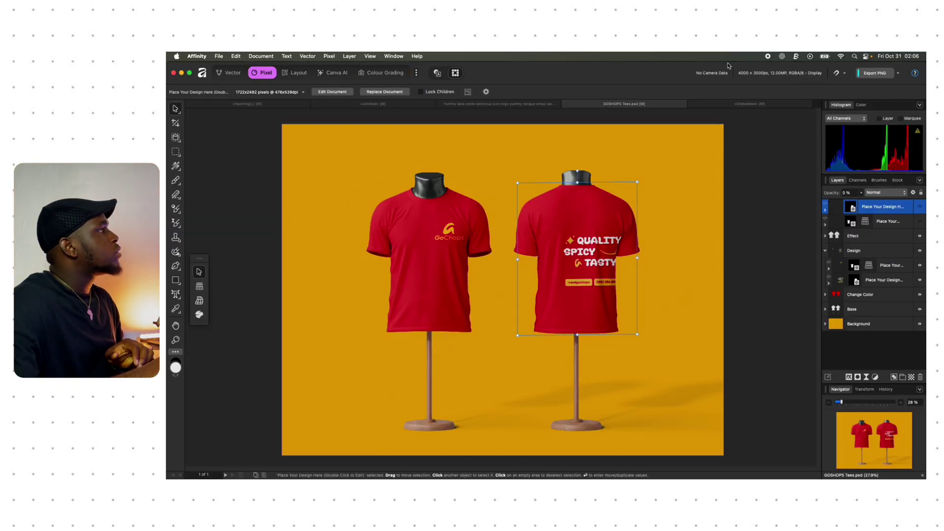
pyautogui.click(738, 105)
pyautogui.moveTo(546, 278); pyautogui.dragTo(540, 217)
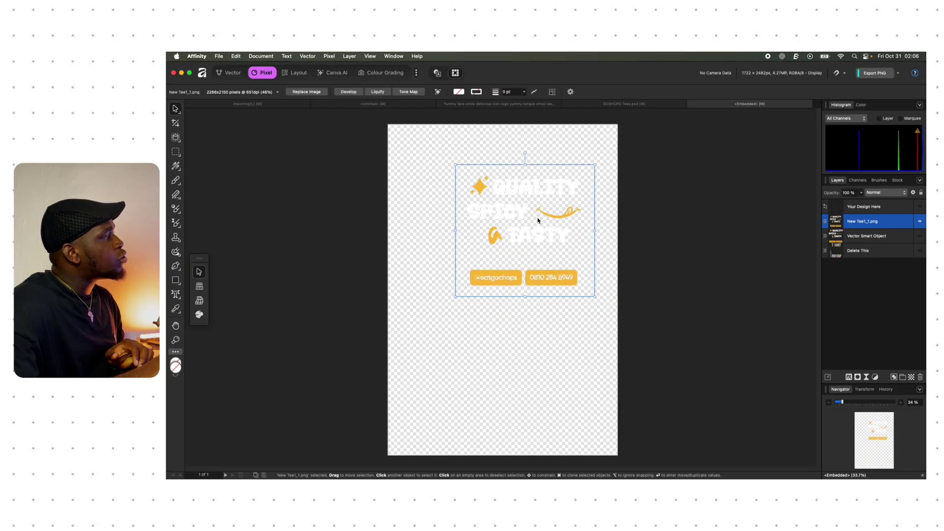
pyautogui.click(605, 105)
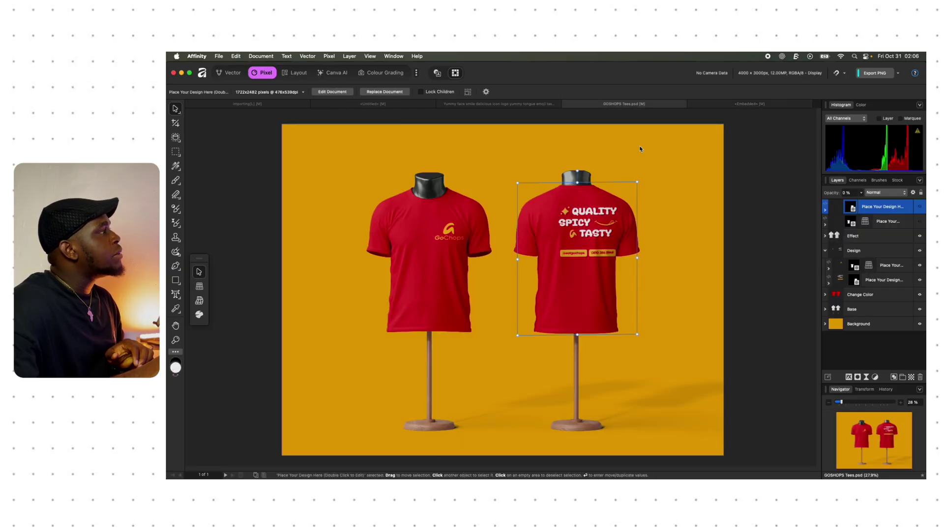
pyautogui.click(724, 105)
pyautogui.moveTo(553, 231); pyautogui.dragTo(554, 265)
pyautogui.click(632, 104)
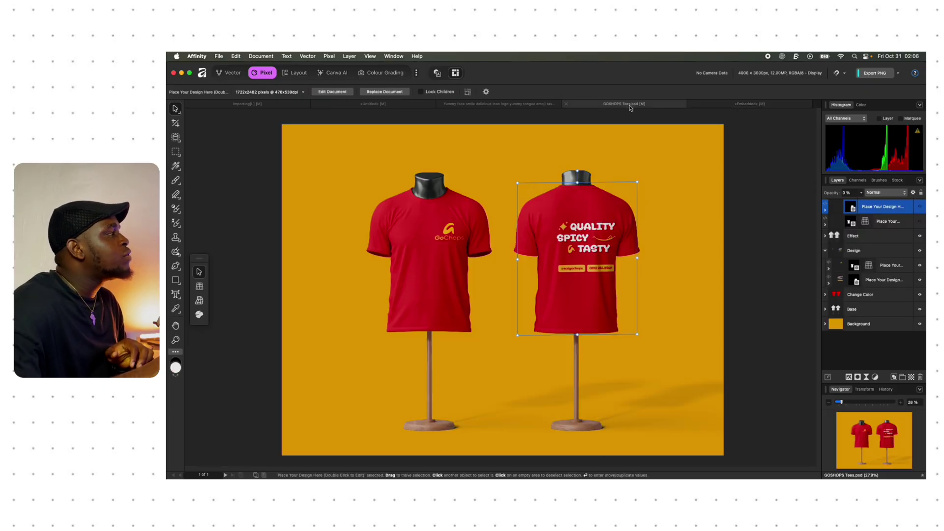
# Float the embedded design document in its own window beside the back-view shirt and fit the artwork into view
pyautogui.moveTo(724, 105); pyautogui.dragTo(195, 215)
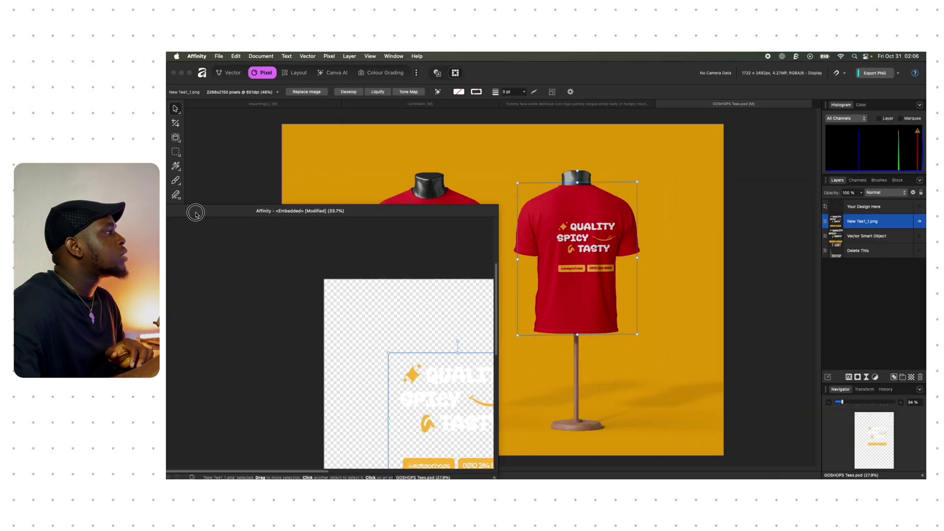
pyautogui.scroll(-2, 338, 268)
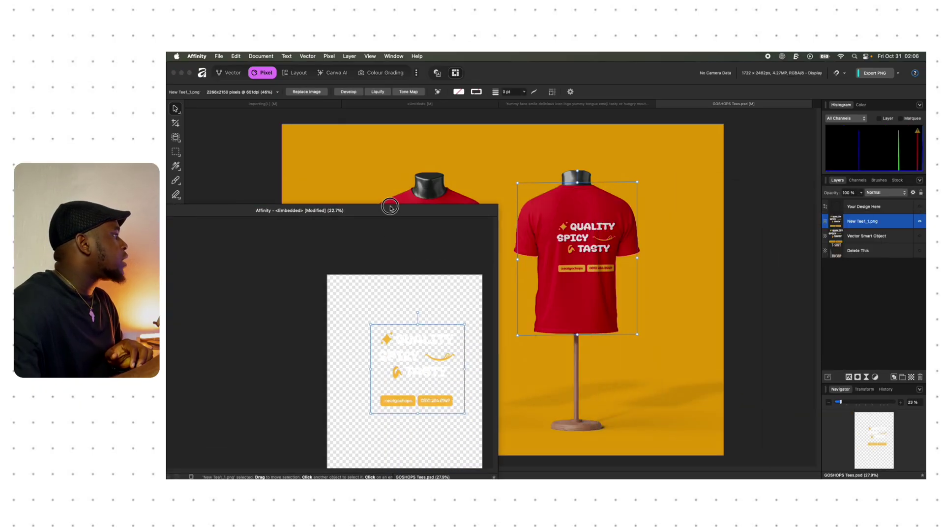
pyautogui.click(379, 290)
pyautogui.click(386, 323)
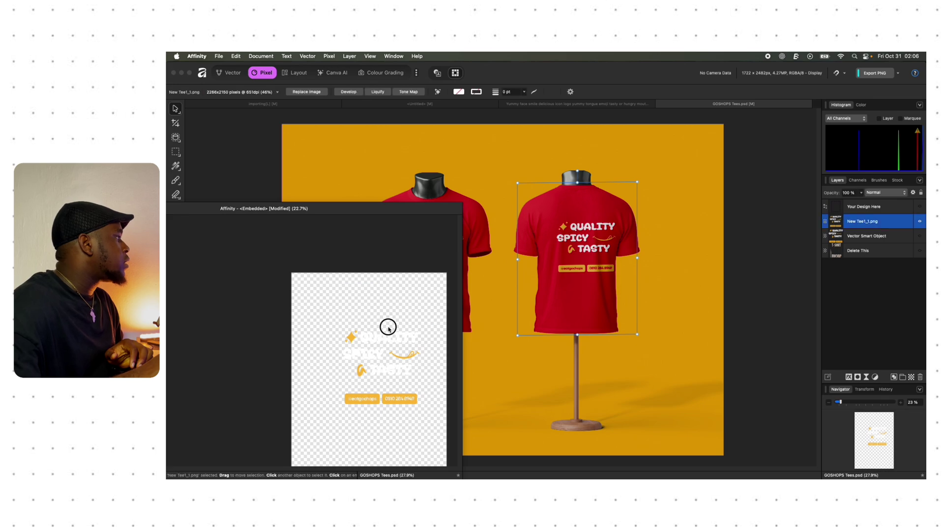
pyautogui.moveTo(330, 202); pyautogui.dragTo(338, 198)
# Reposition the New Tee1_1.png design in the floating document so it sits centred on the back of the shirt
pyautogui.moveTo(396, 336)
pyautogui.mouseDown()
pyautogui.moveTo(394, 321)
pyautogui.moveTo(380, 350)
pyautogui.moveTo(386, 327)
pyautogui.moveTo(392, 344)
pyautogui.moveTo(389, 329)
pyautogui.mouseUp()
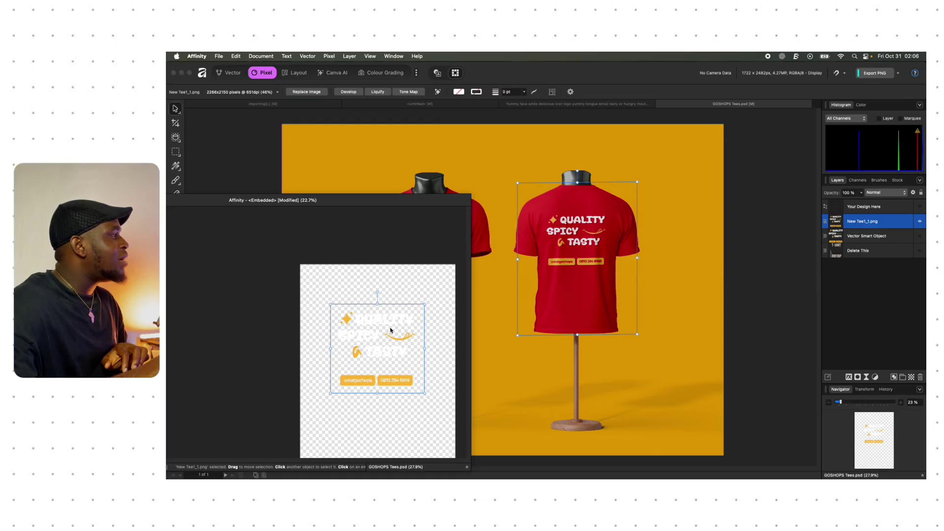
pyautogui.moveTo(392, 330); pyautogui.dragTo(394, 333)
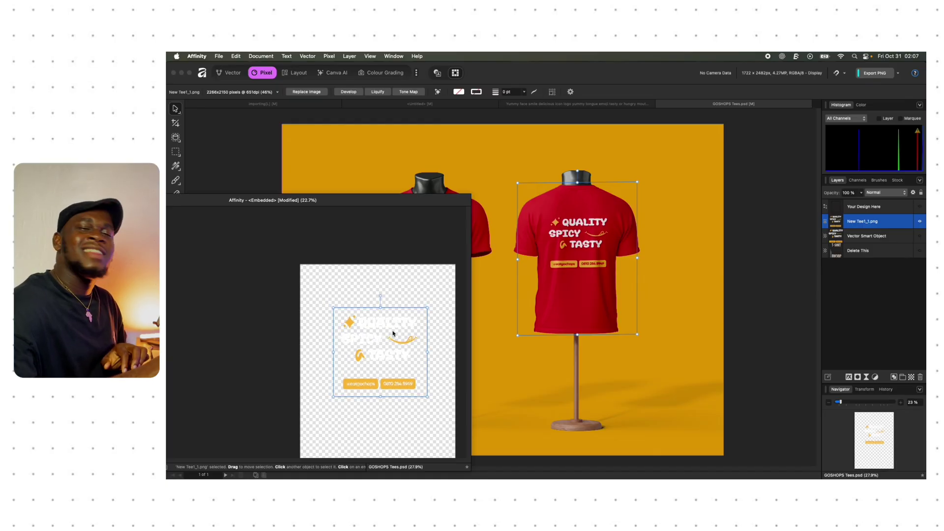